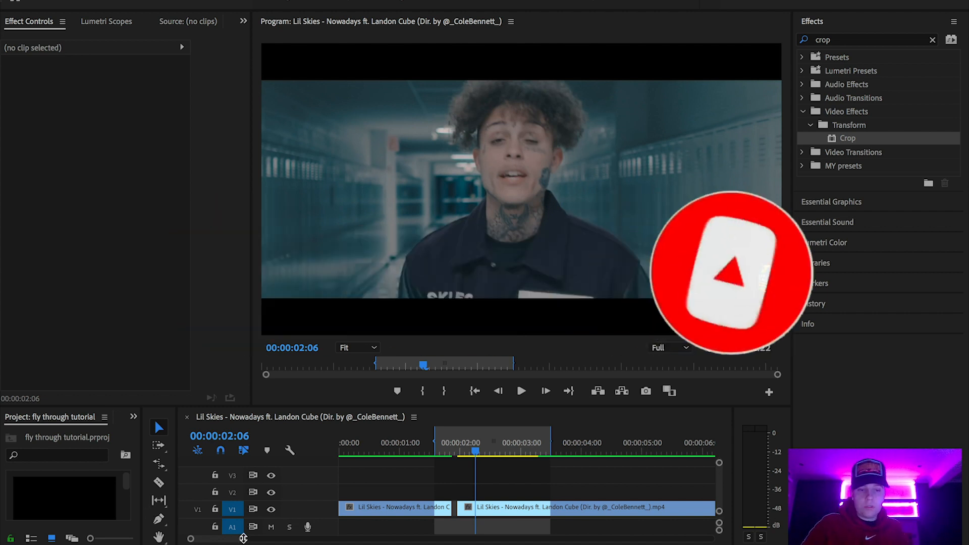
Step: Examine the footage around the cut between the two clips frame by frame
left_click(243, 539)
left_click_drag(243, 539, 232, 539)
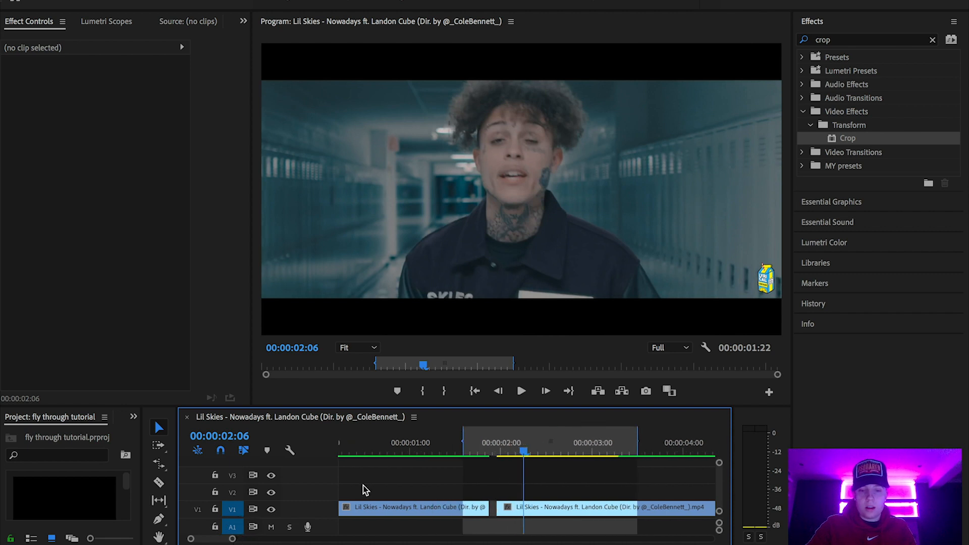
left_click_drag(443, 442, 542, 435)
key("Left")
key("Left")
key("Left")
key("Left")
key("Left")
key("Left")
key("Left")
key("Left")
key("Left")
key("Left")
key("Left")
key("Left")
key("Left")
key("Left")
key("Left")
key("Left")
key("Left")
key("Left")
key("Left")
key("Left")
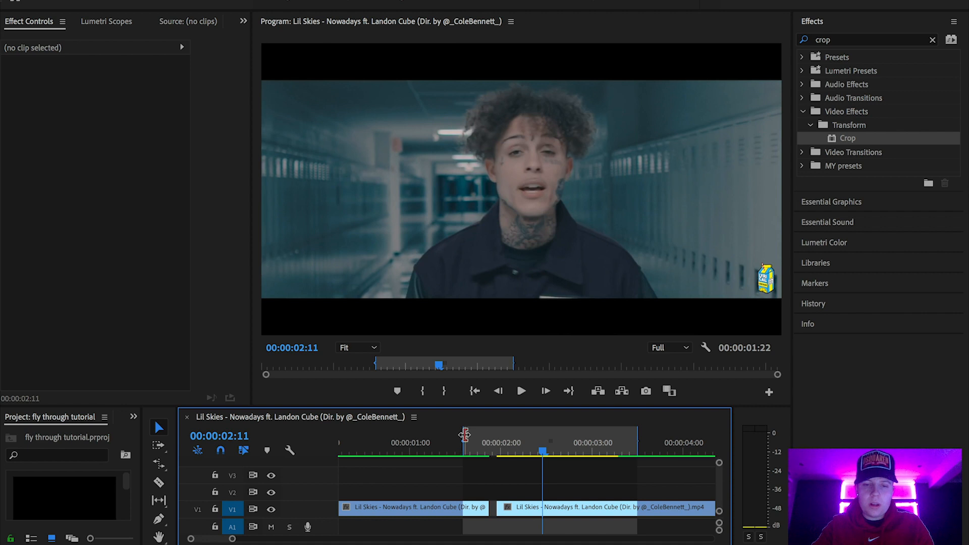
Step: Move the In point to the sequence start and park the playhead on the first clip's last frame at 00:00:01:20
left_click_drag(463, 441, 216, 446)
left_click(469, 453)
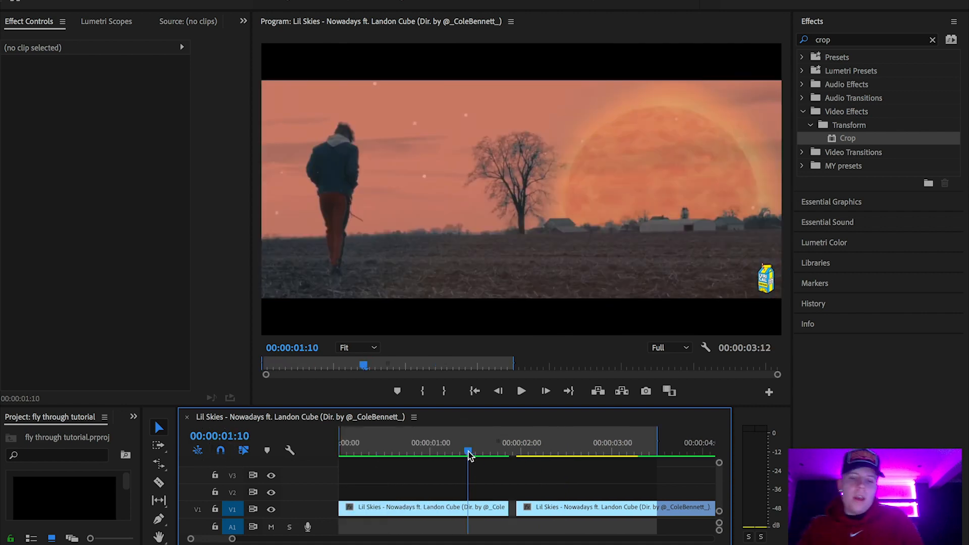
left_click_drag(461, 441, 483, 444)
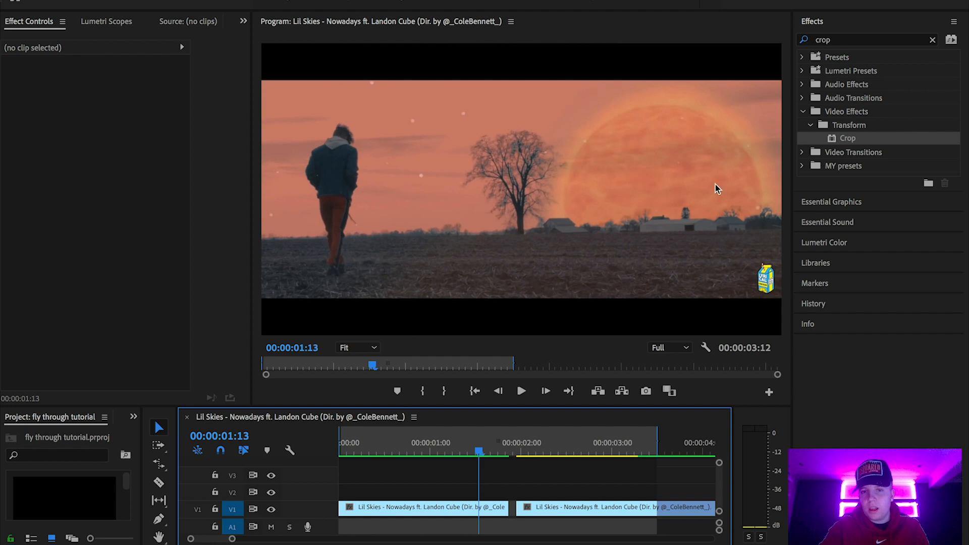
left_click(483, 430)
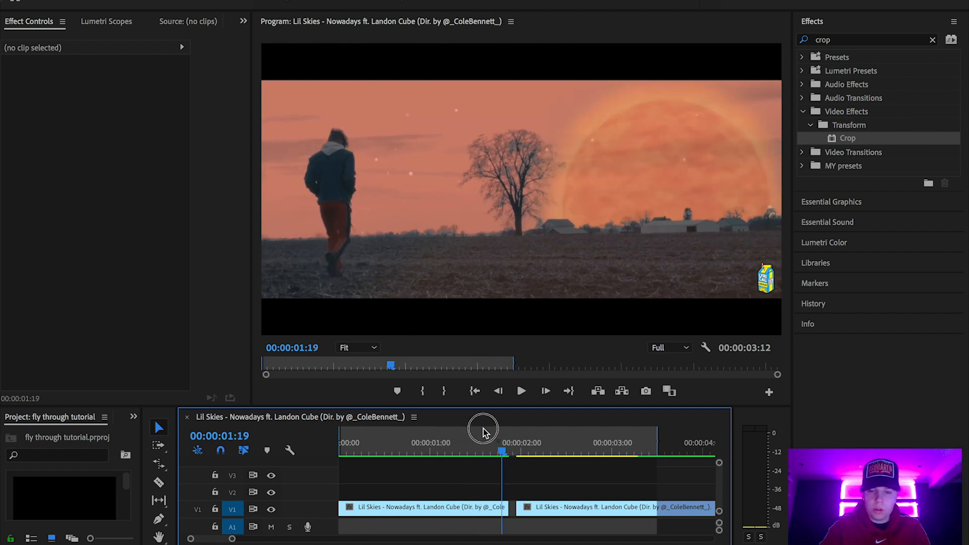
left_click_drag(483, 431, 504, 440)
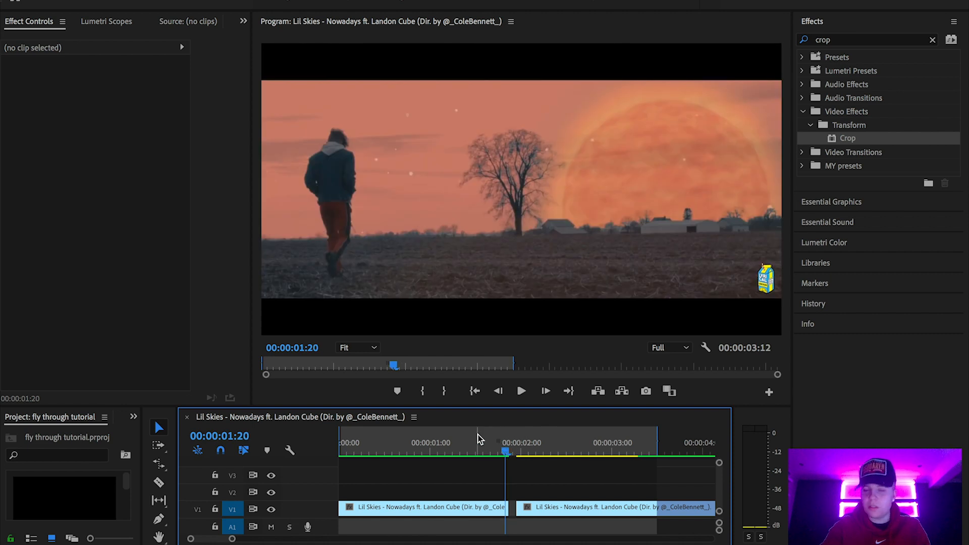
key("Left")
key("Right")
key("Right")
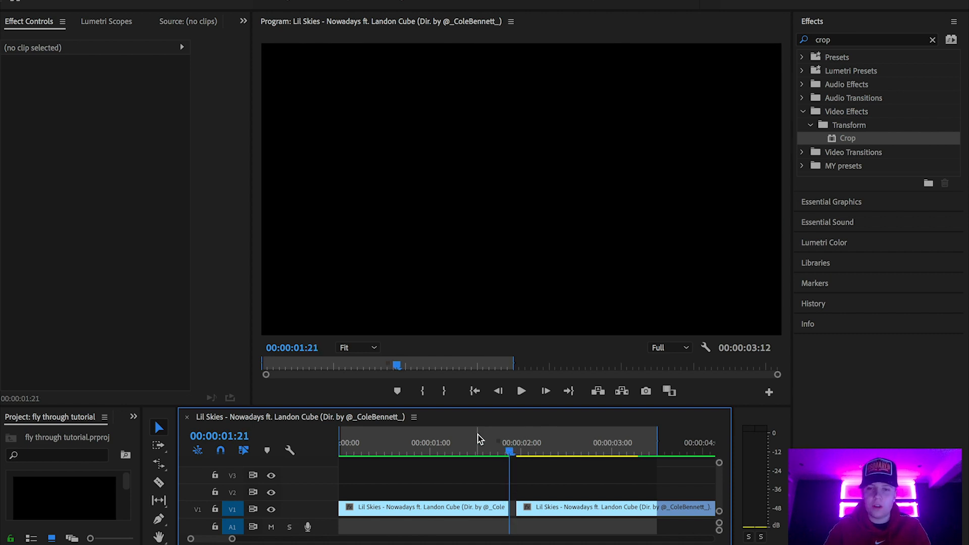
key("Left")
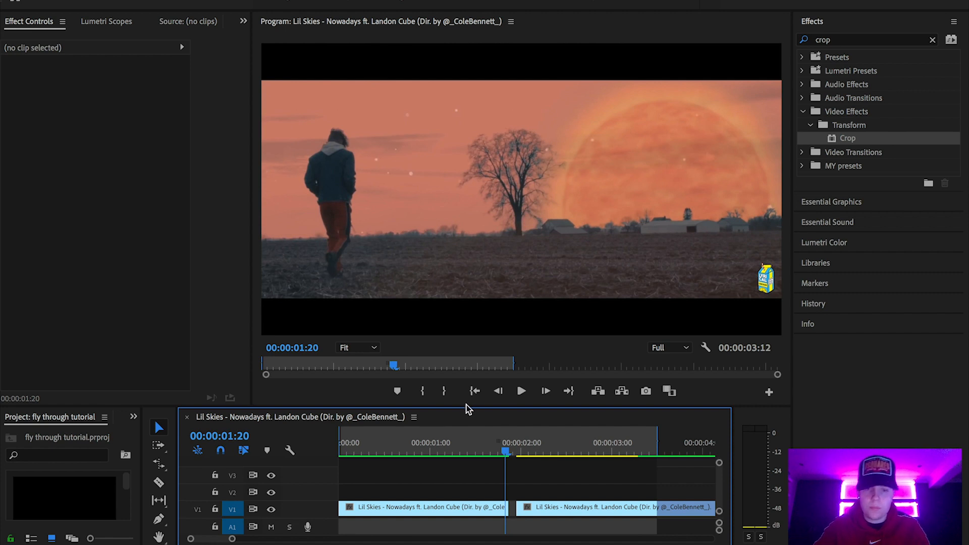
Step: Export the current frame as a JPEG named zoom, with import into the project
left_click_drag(471, 406, 475, 430)
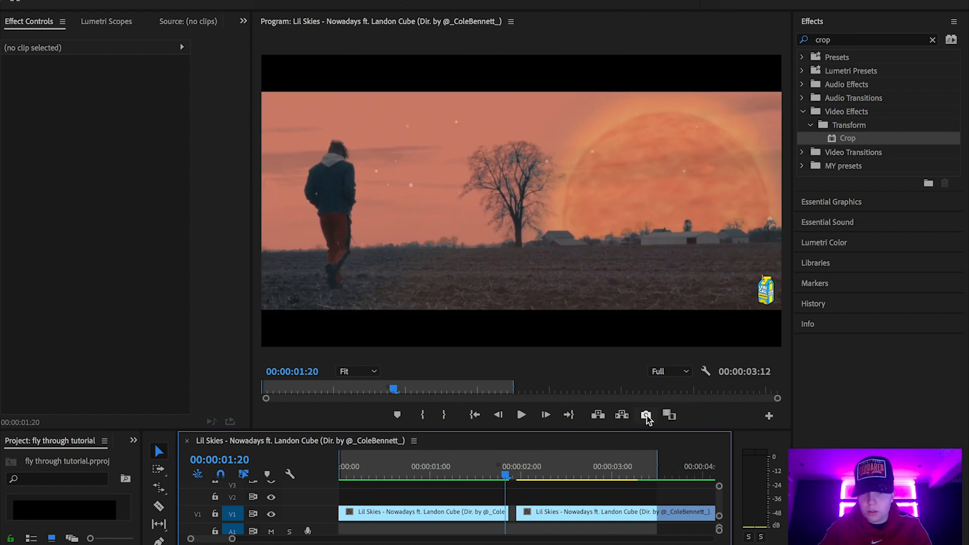
left_click(647, 420)
left_click_drag(207, 40, 619, 222)
key("BackSpace")
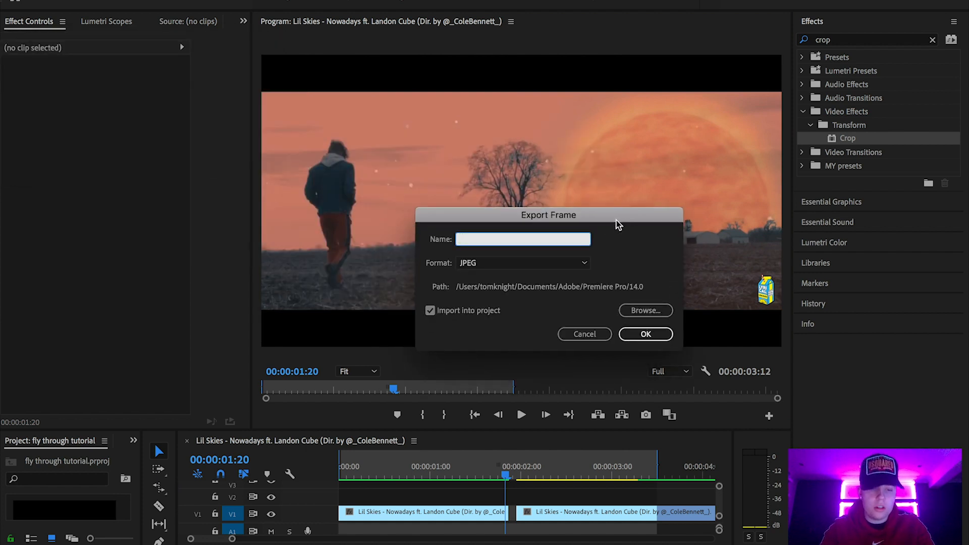
type("zoom")
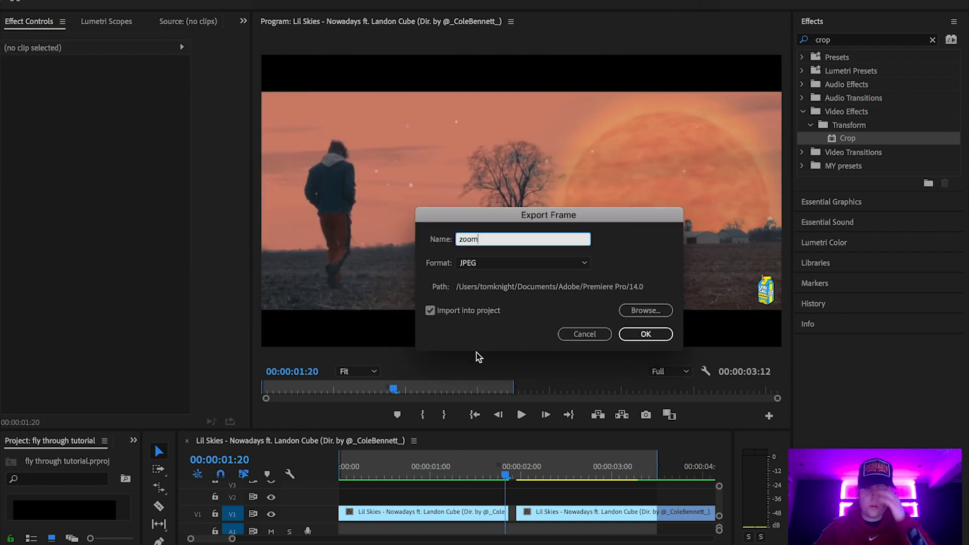
key("Tab")
left_click(637, 343)
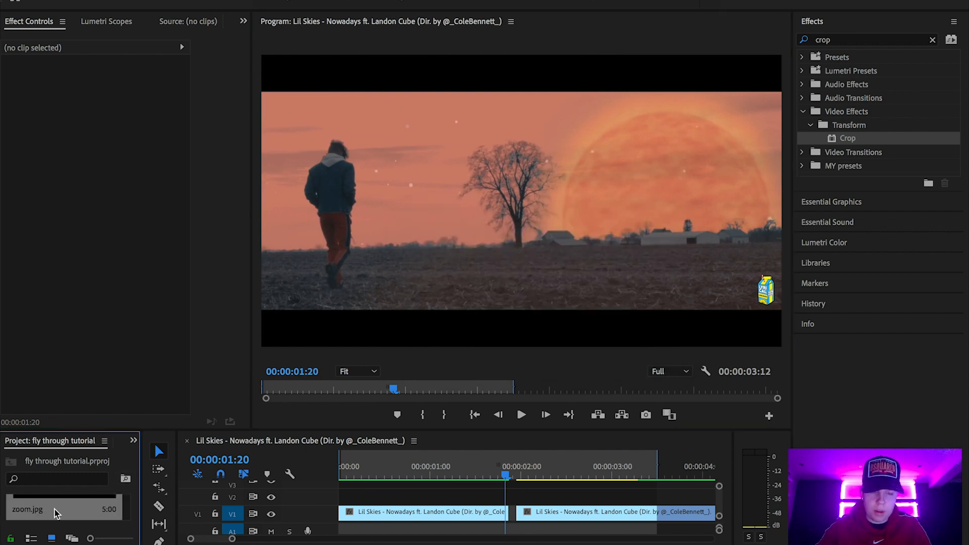
Step: Place zoom.jpg on track V2 starting at 00:00:01:20, above the end of the first clip
left_click_drag(76, 430, 73, 388)
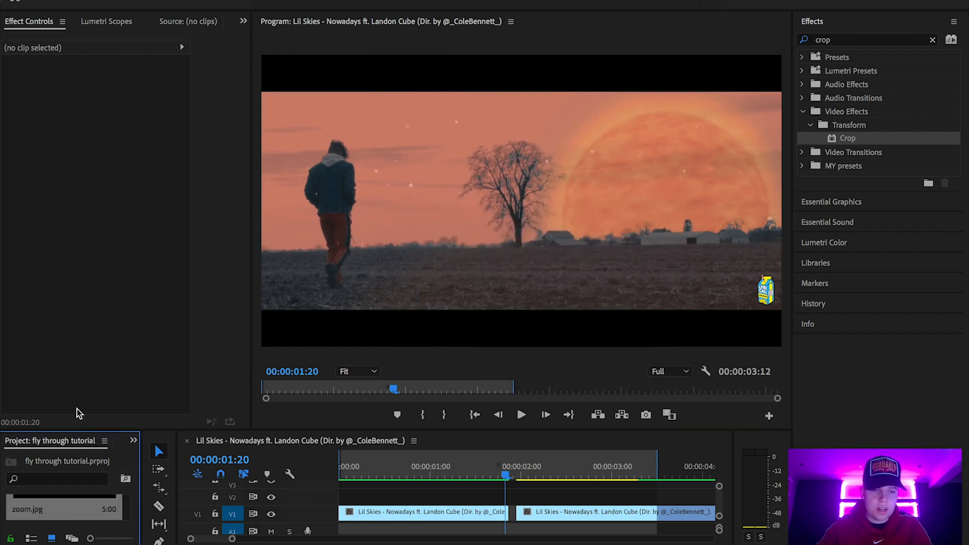
left_click_drag(78, 432, 75, 382)
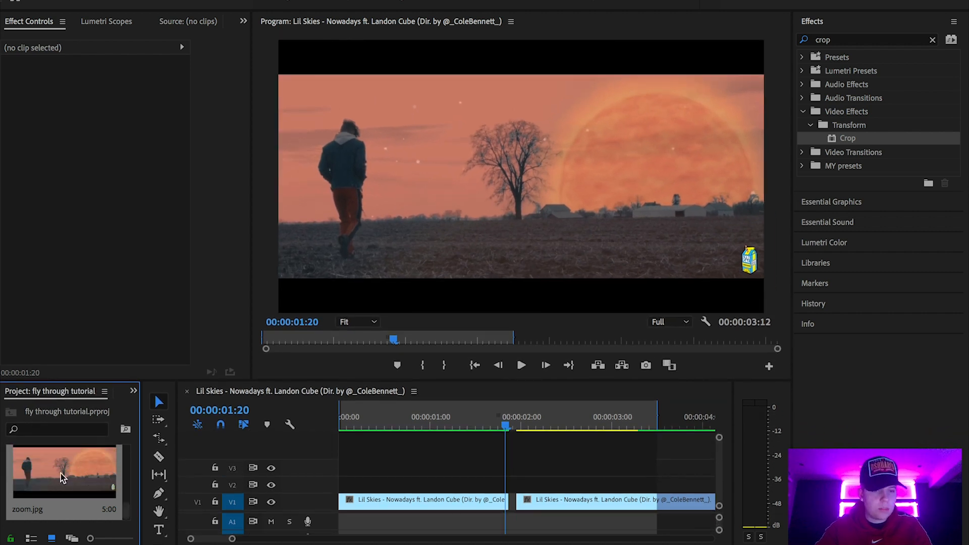
left_click_drag(61, 477, 507, 486)
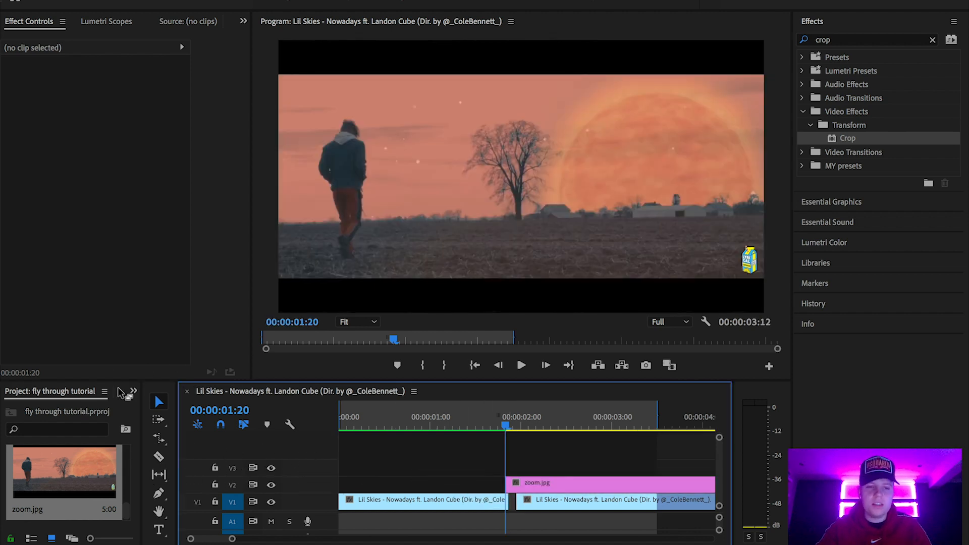
left_click_drag(117, 380, 117, 408)
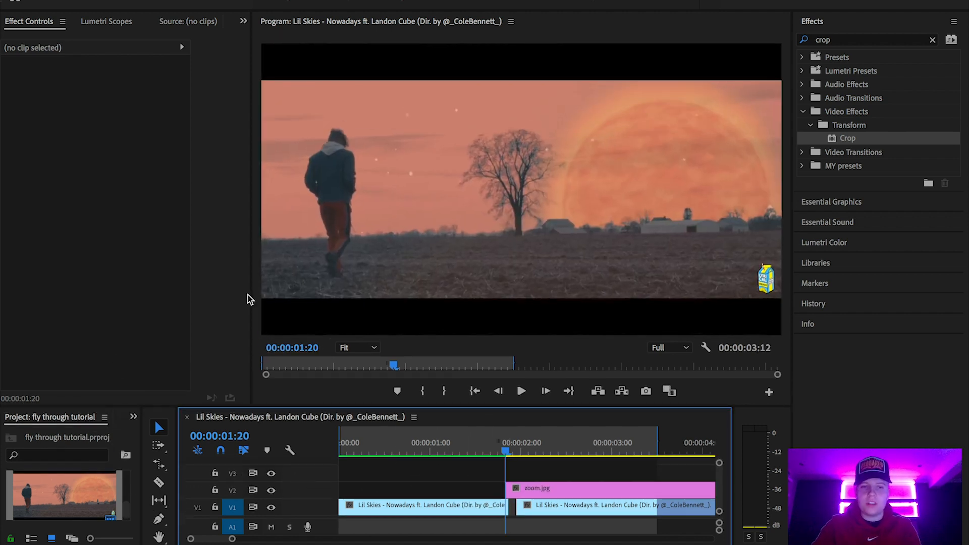
left_click_drag(251, 295, 214, 284)
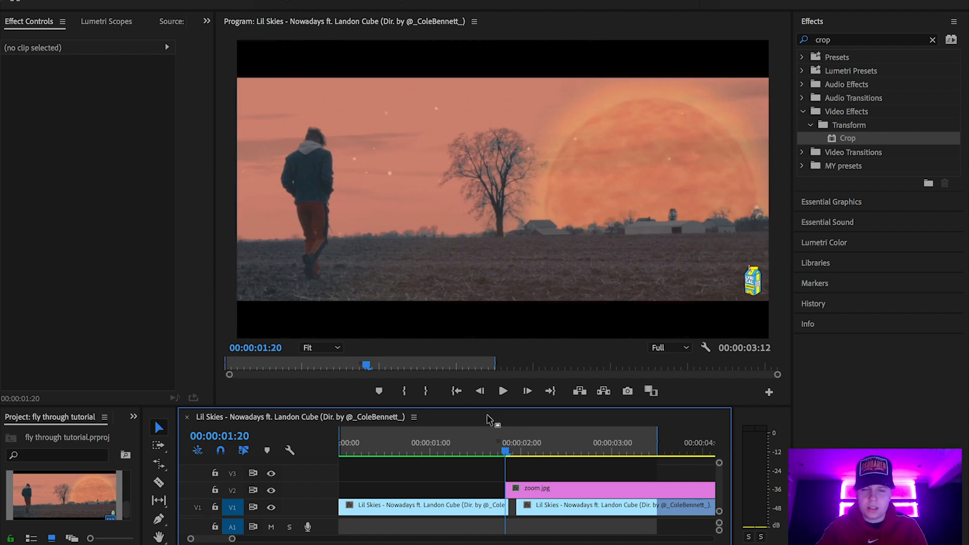
Step: Shorten zoom.jpg to end at about 00:00:03:00 and close the gap between the two video clips on V1
left_click_drag(234, 538, 259, 539)
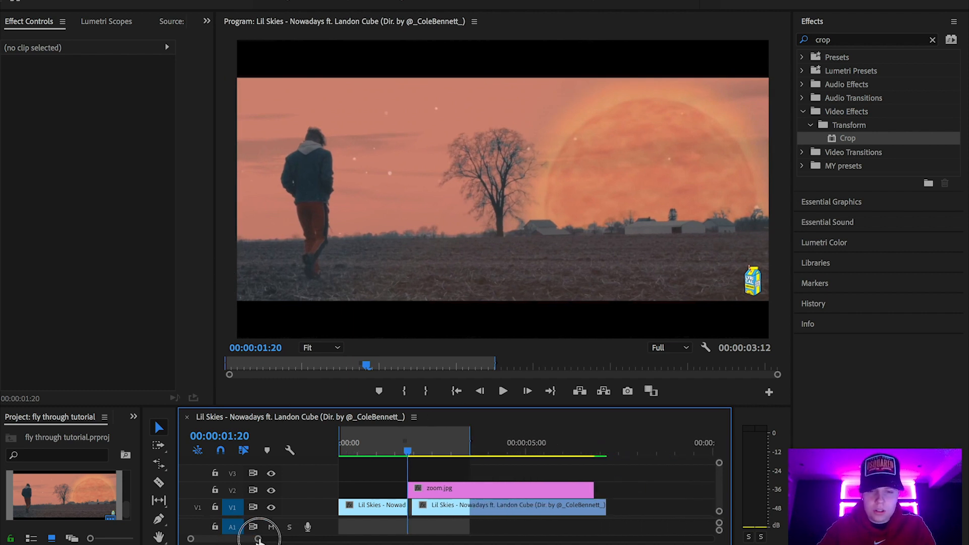
left_click_drag(579, 488, 425, 511)
left_click_drag(258, 538, 226, 539)
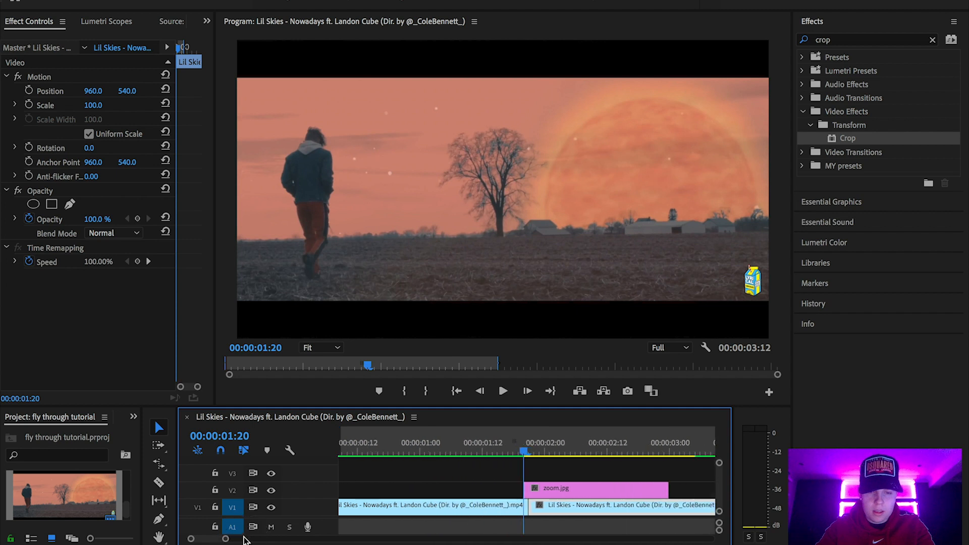
Step: Move zoom.jpg one frame later on V2 so it starts at 00:00:01:21, where the two clips meet
left_click_drag(525, 449, 494, 449)
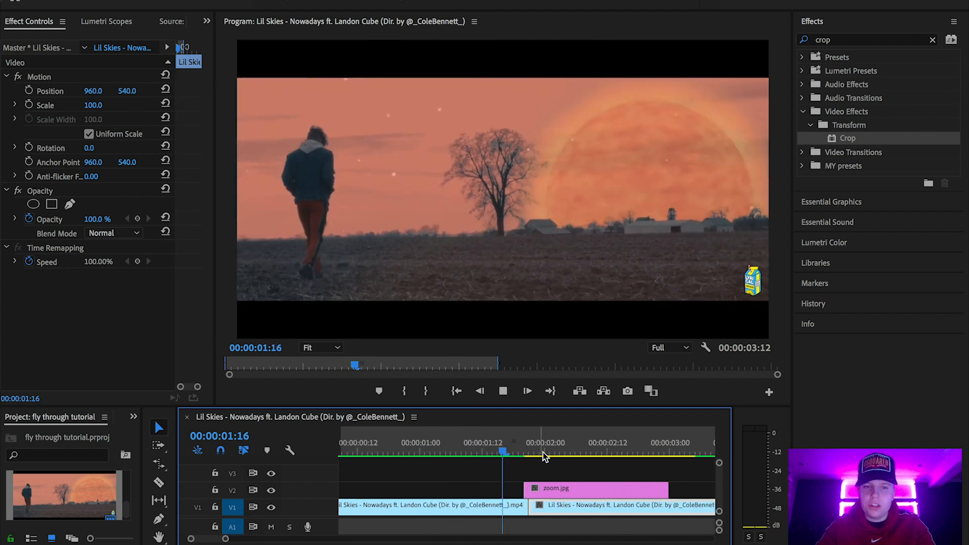
key("space")
key("space")
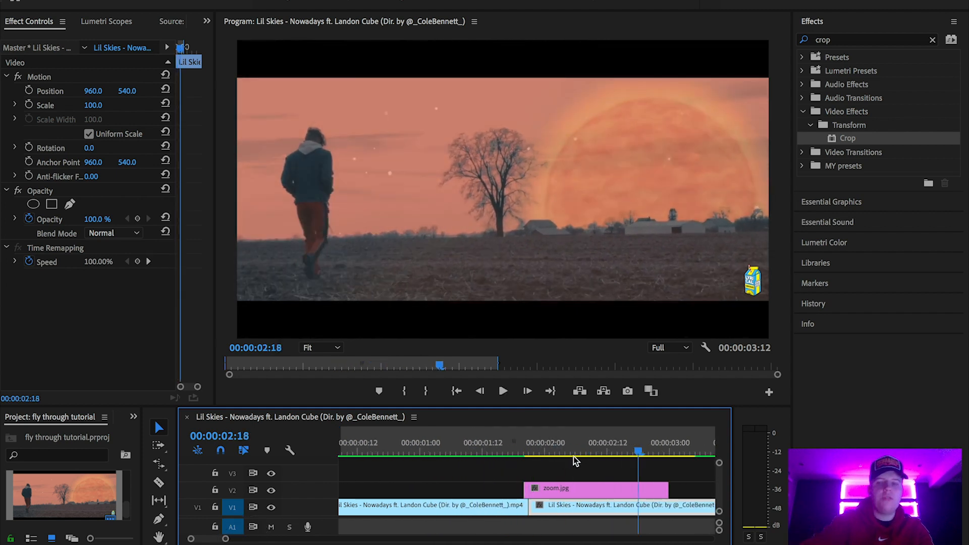
left_click_drag(679, 448, 525, 452)
left_click_drag(564, 490, 572, 494)
Step: Play back the cut from the first clip into the still and return the playhead to 00:00:01:21
left_click_drag(527, 438, 491, 450)
key("space")
left_click(422, 448)
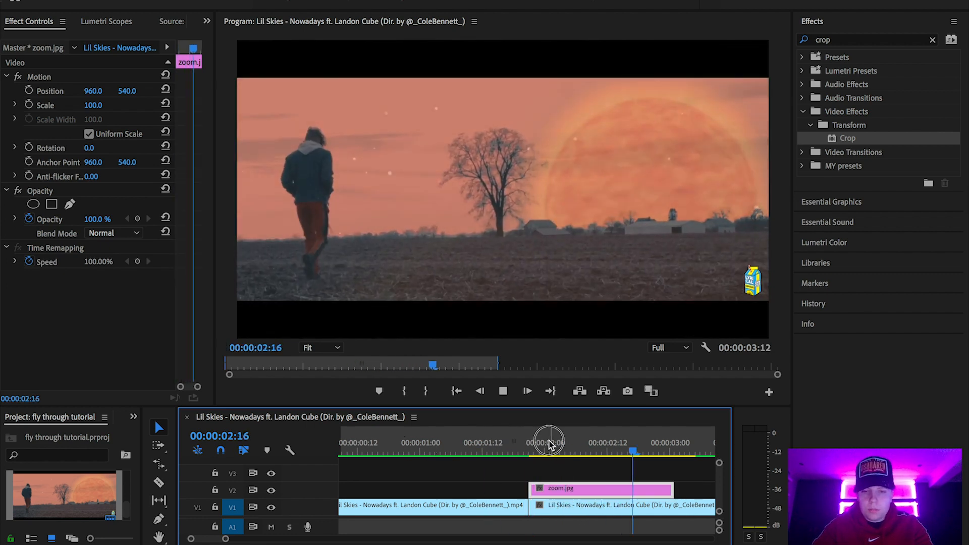
left_click(477, 447)
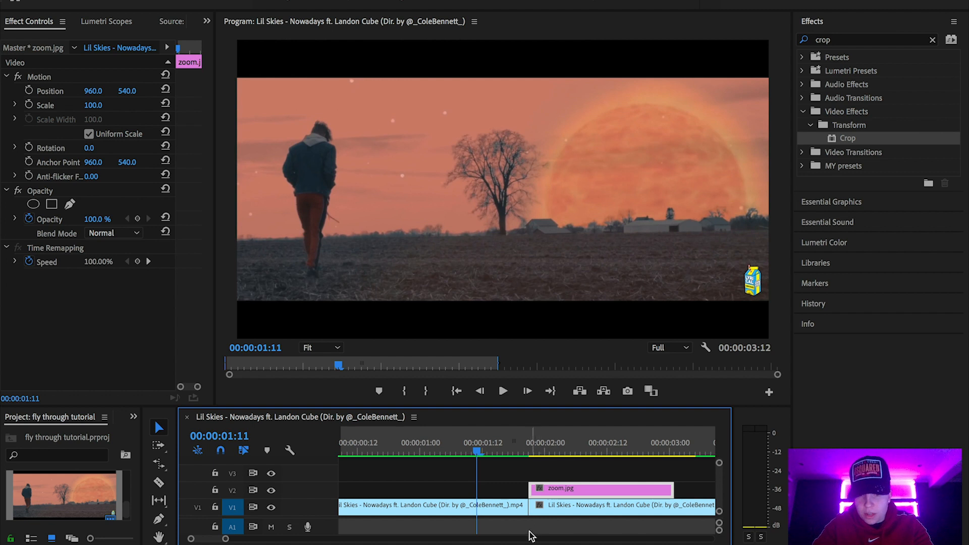
left_click_drag(553, 447, 530, 456)
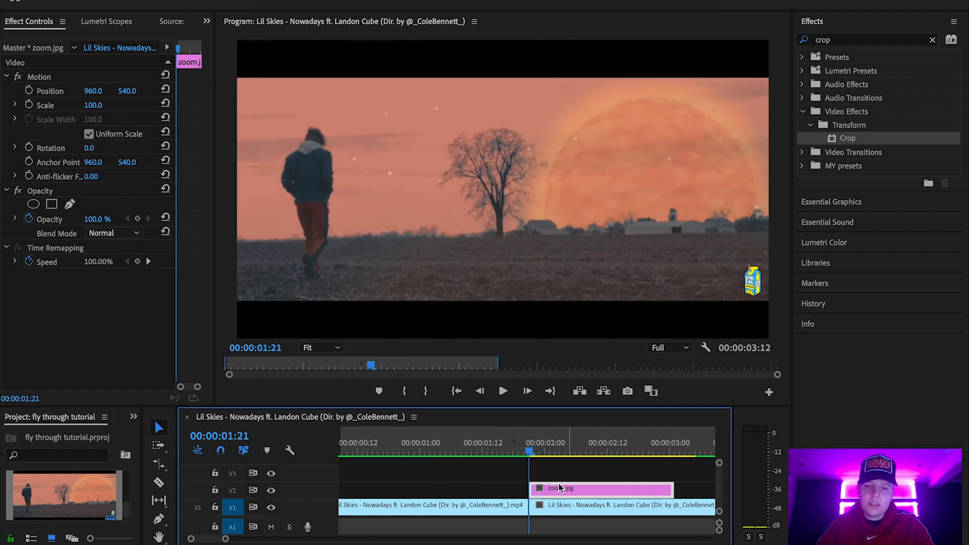
Step: Replace the zoom.jpg clip on V2 with an After Effects composition
right_click(595, 494)
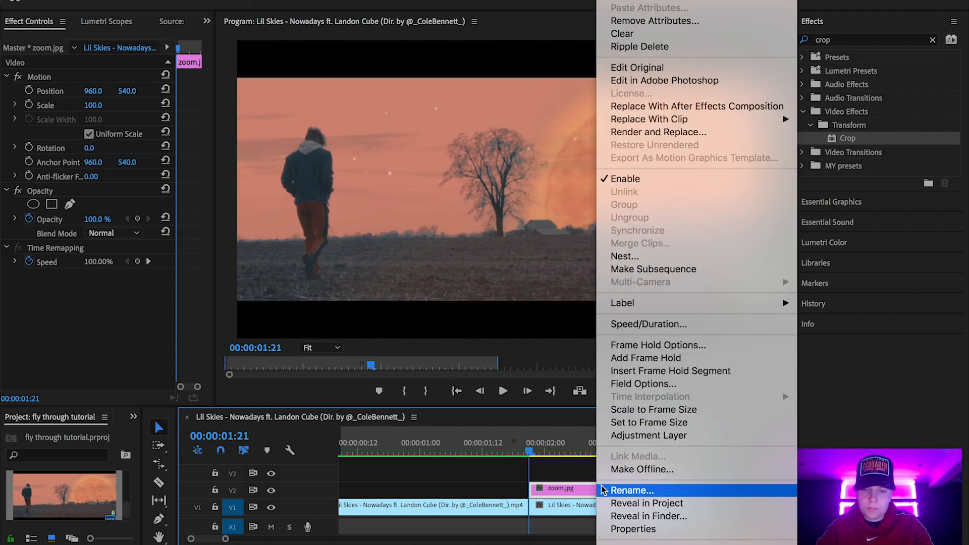
left_click(758, 107)
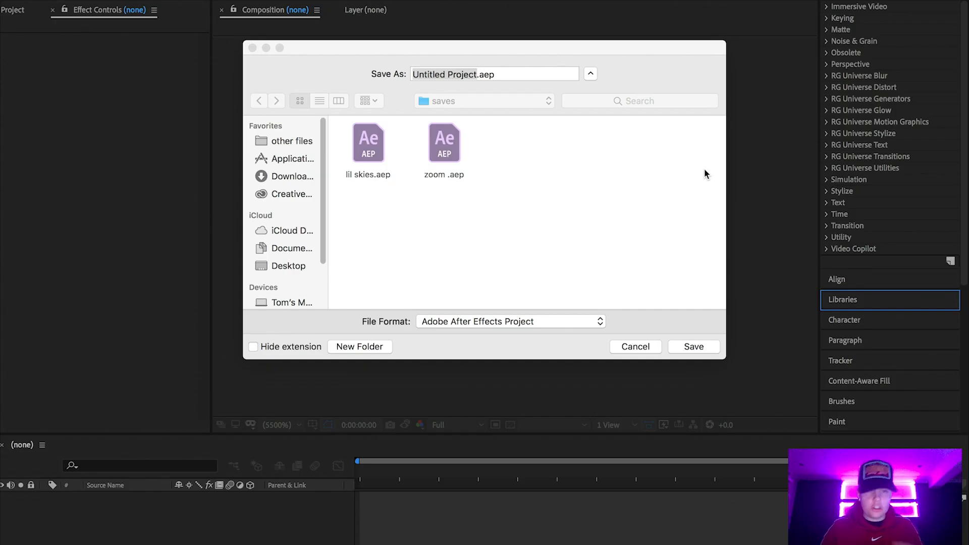
Step: Choose the saves folder inside personal project / fly through tutorial on the external drive as the After Effects project's save location
left_click(467, 75)
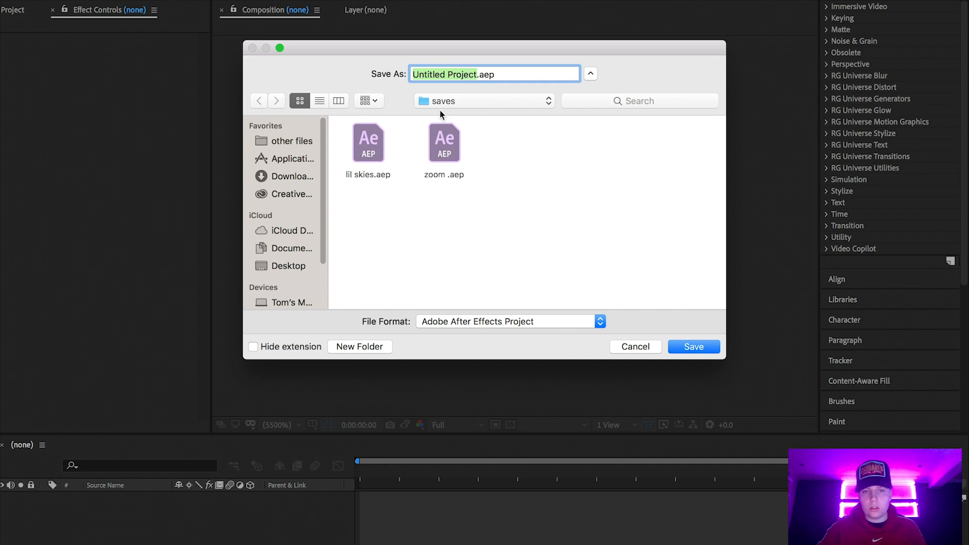
scroll(287, 250, "down", 3)
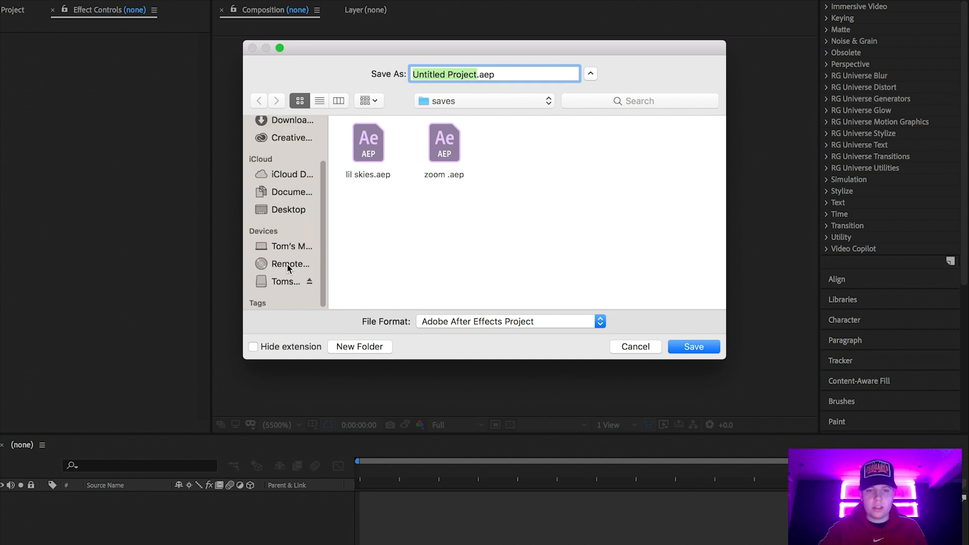
left_click(297, 285)
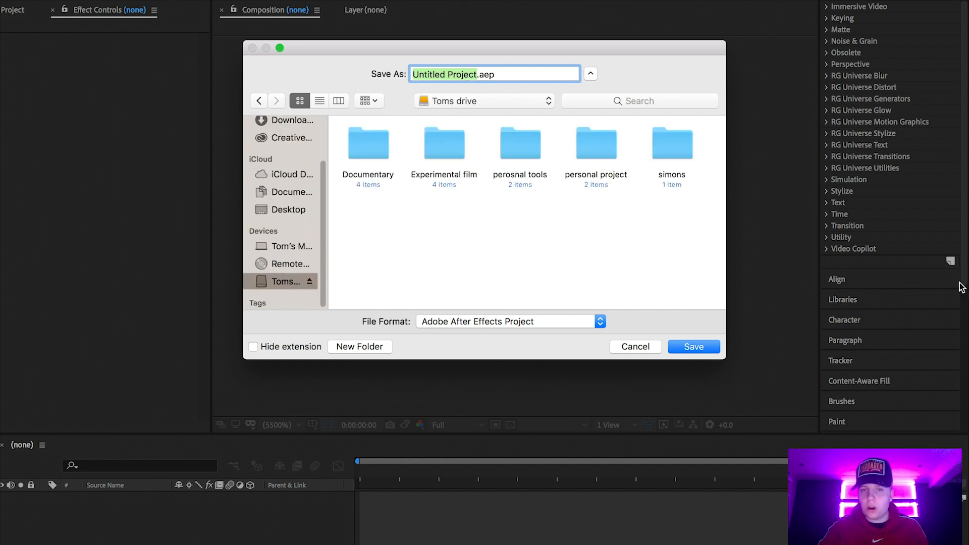
left_click(611, 151)
double_click(611, 151)
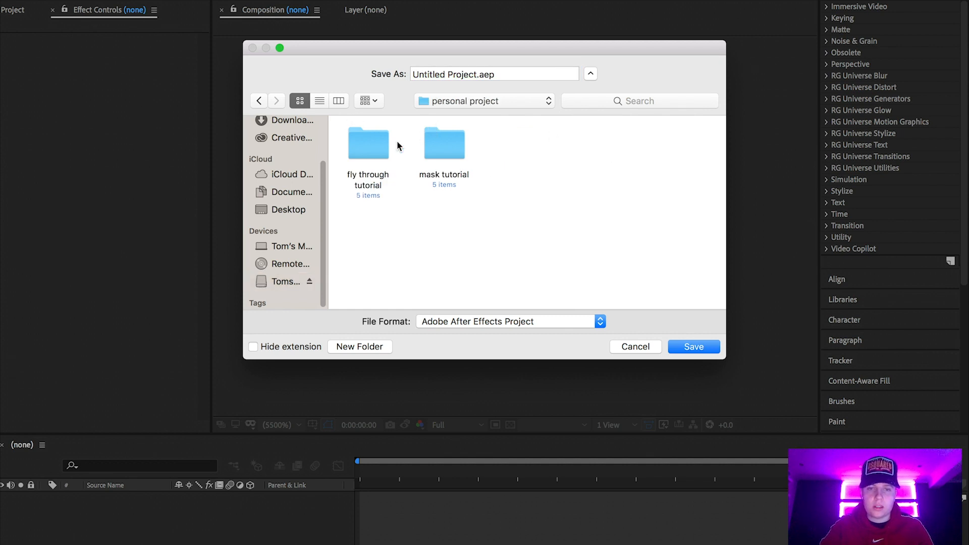
double_click(380, 142)
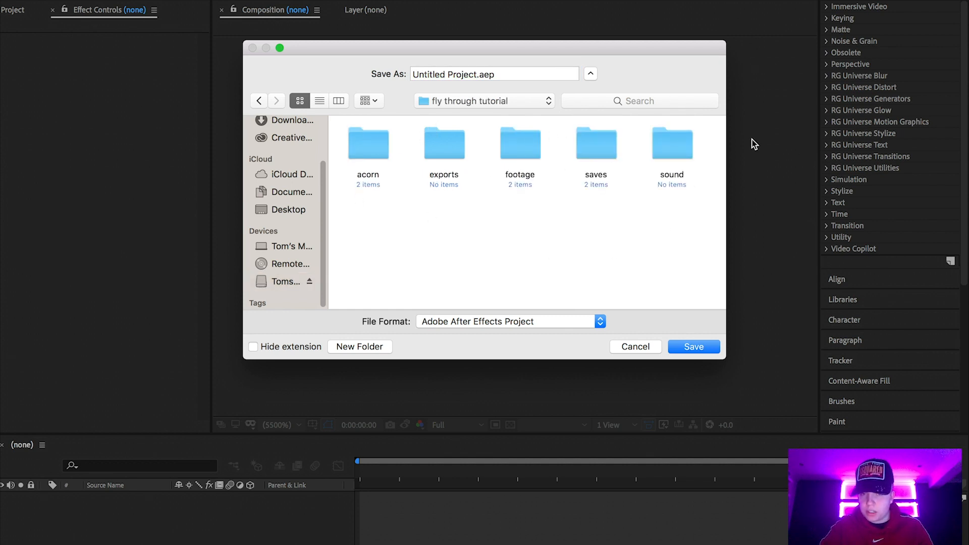
double_click(604, 171)
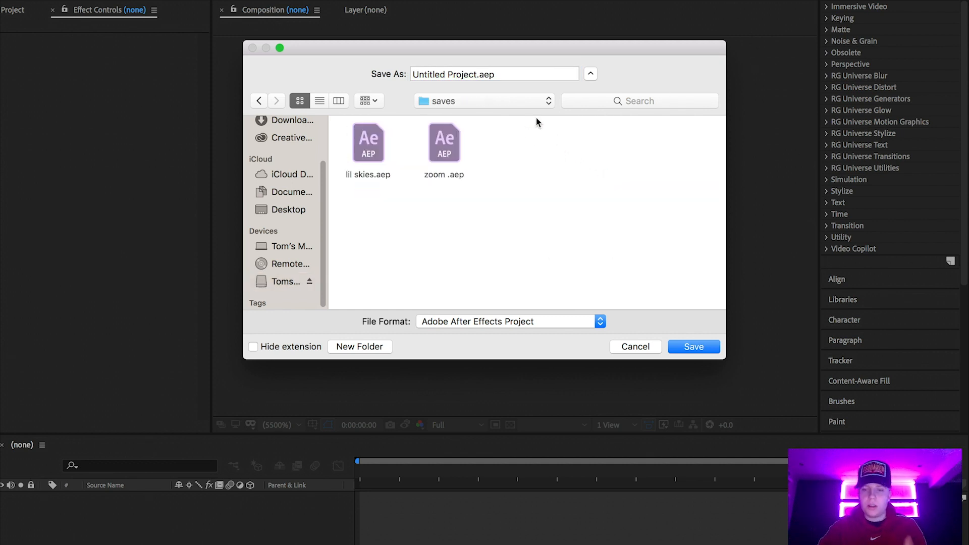
Step: Name the After Effects project zoomkt.aep and save it in the saves folder
left_click(465, 71)
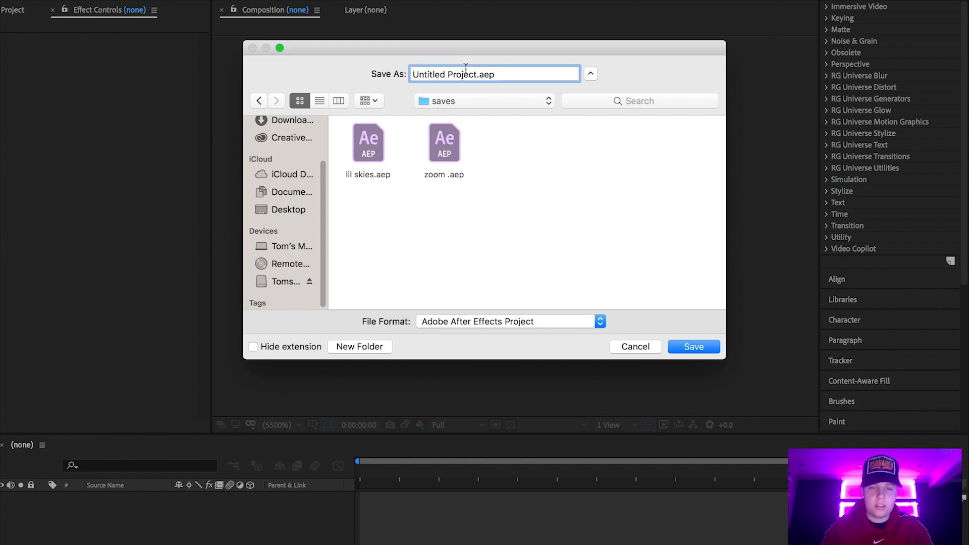
left_click_drag(474, 79, 310, 86)
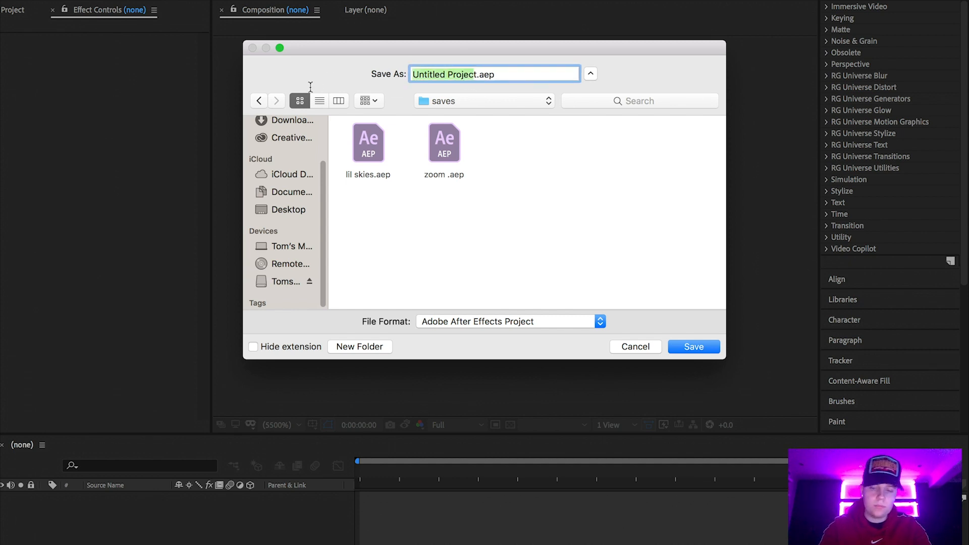
type("zoot")
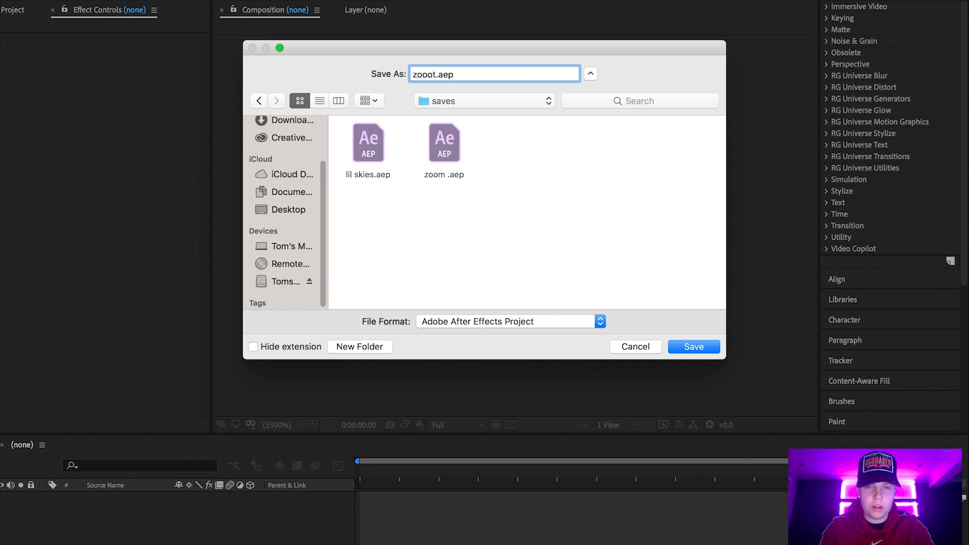
key("BackSpace")
type("mk")
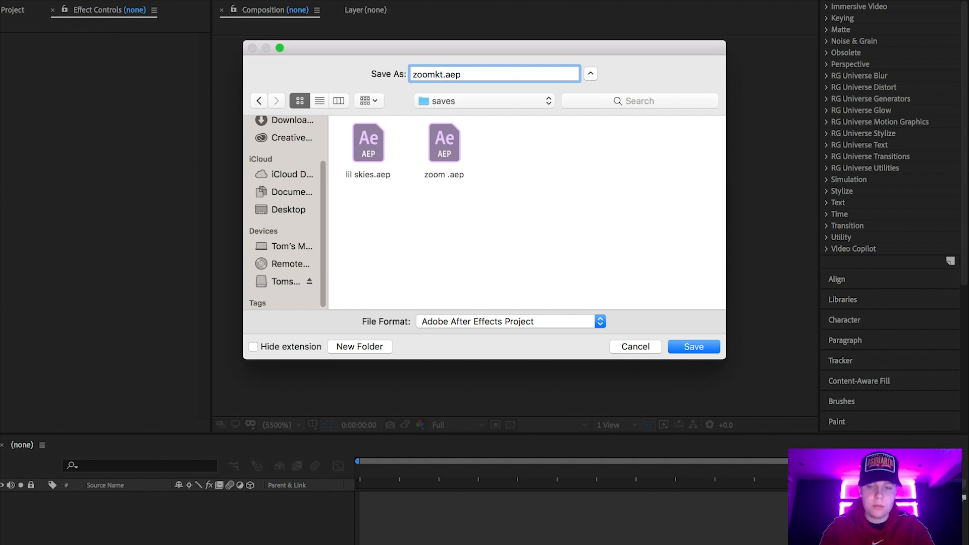
key("Return")
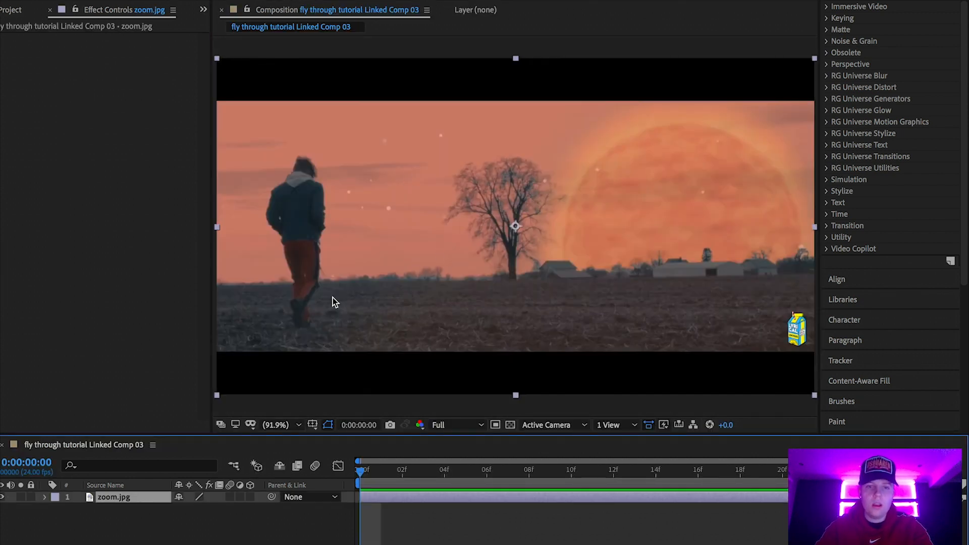
Step: Search the effects and presets for saber and select Video Copilot's Saber effect
scroll(832, 157, "up", 5)
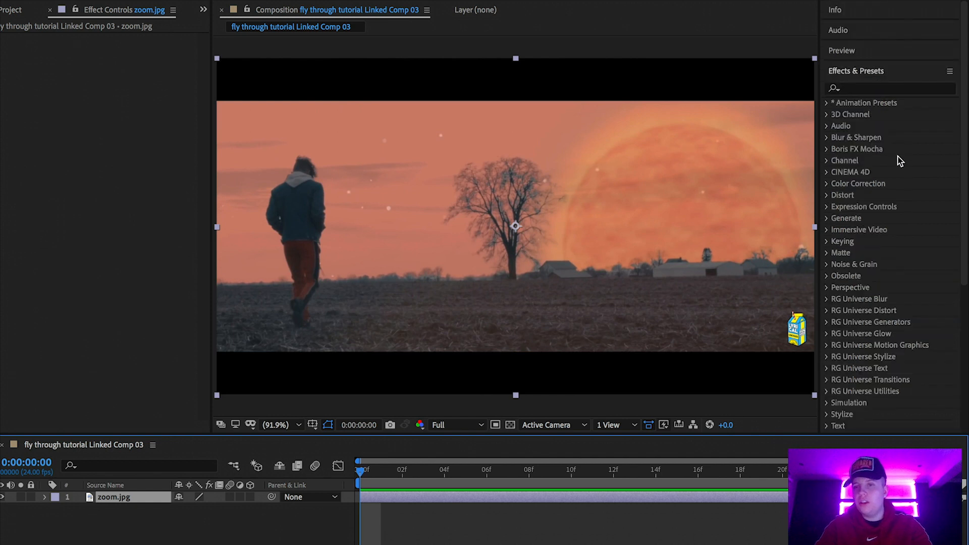
left_click(867, 91)
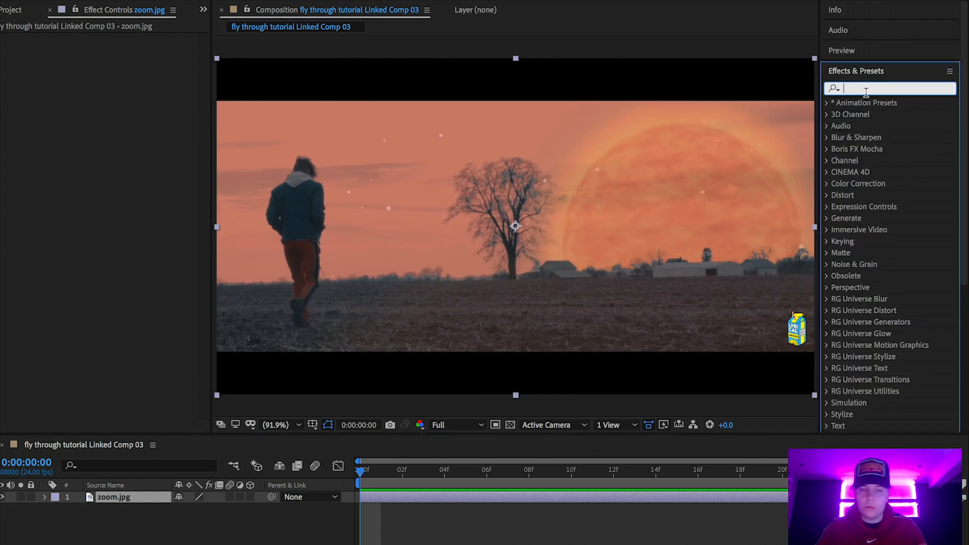
type("sabe")
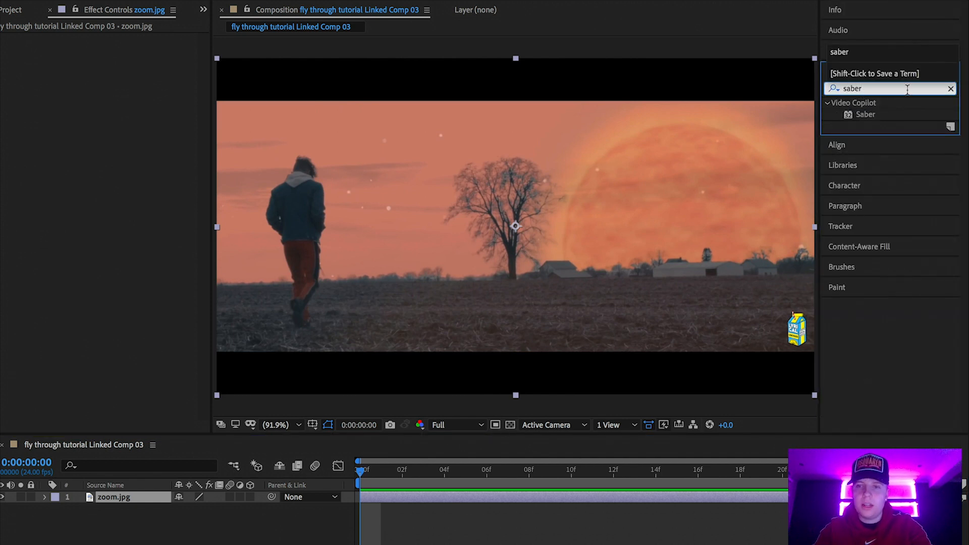
type("r")
left_click(897, 117)
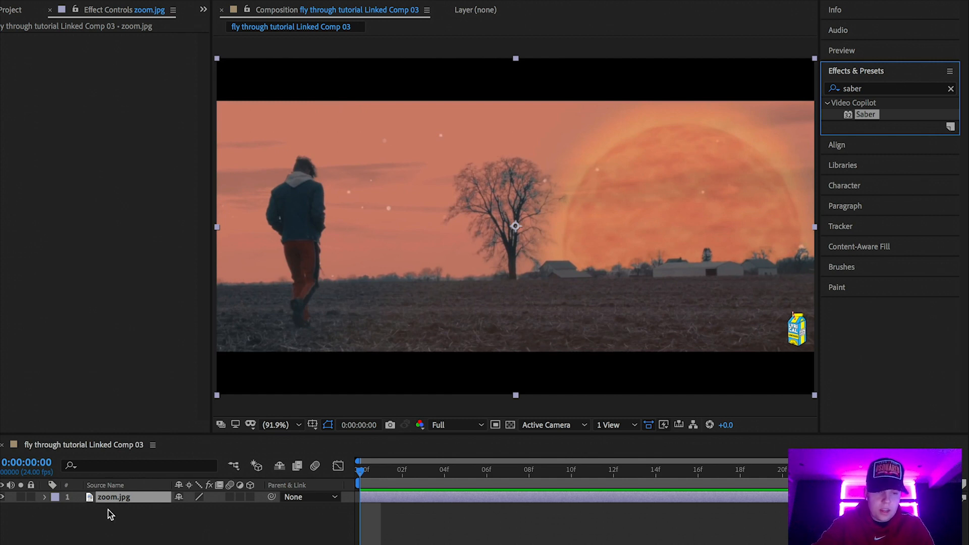
Step: Create a 1920 x 1080 px dark gray solid layer above zoom.jpg with the default settings
right_click(123, 523)
left_click(123, 523)
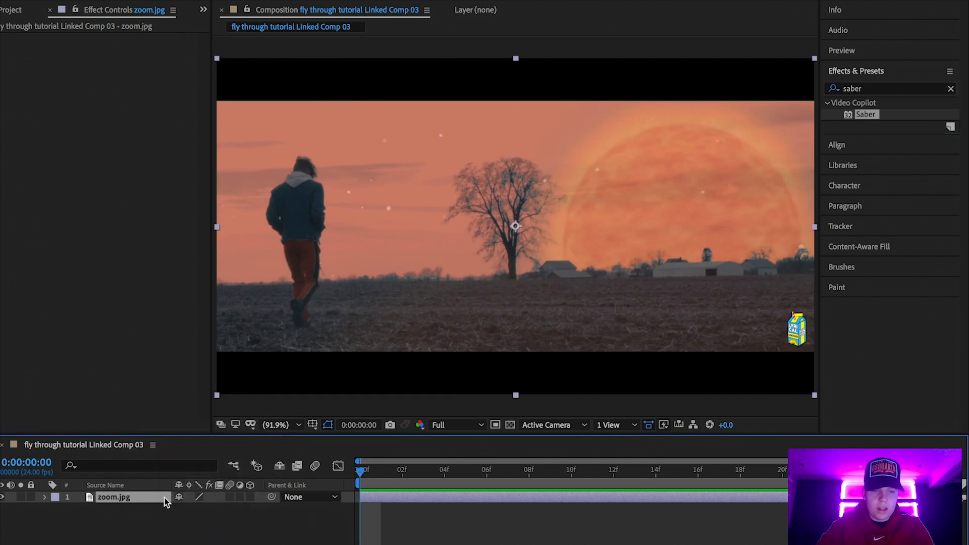
right_click(129, 529)
mouse_move(208, 415)
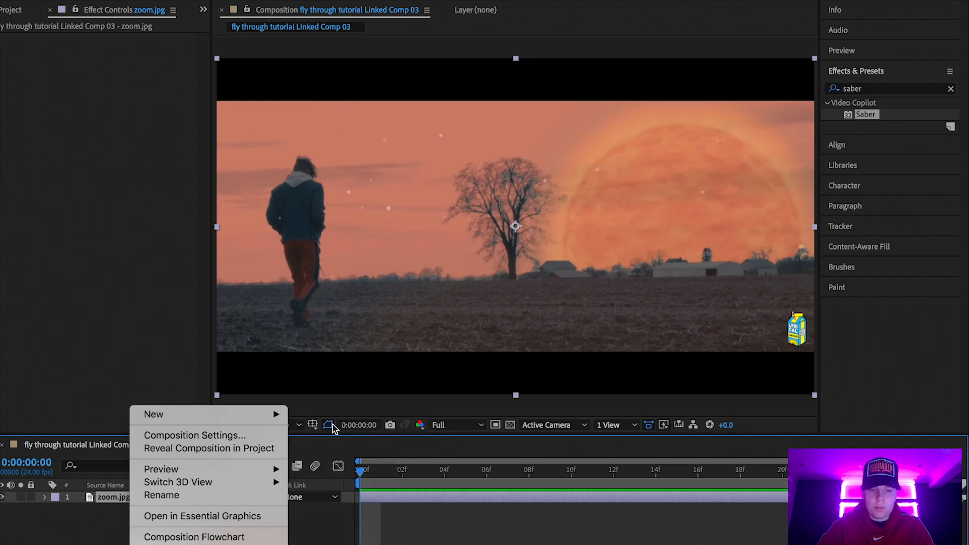
left_click(324, 448)
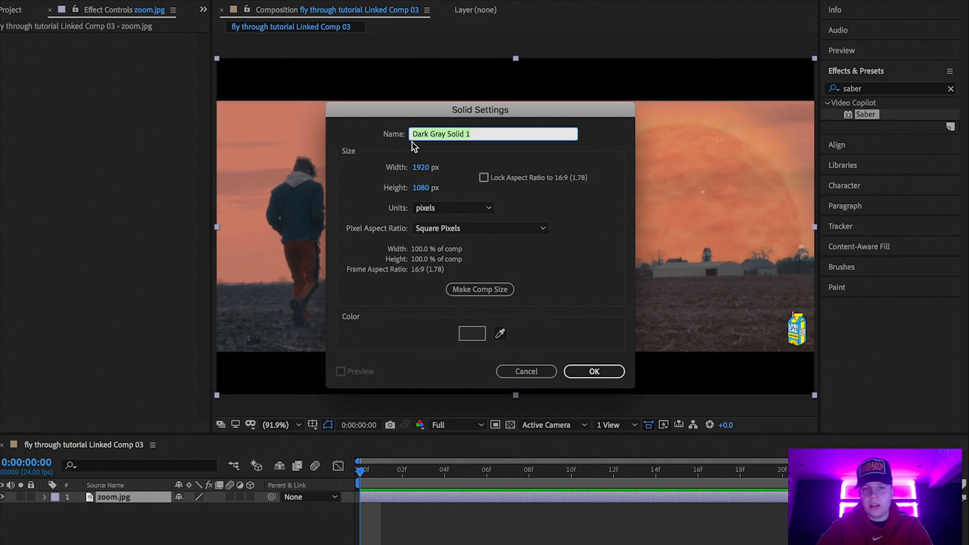
left_click(588, 368)
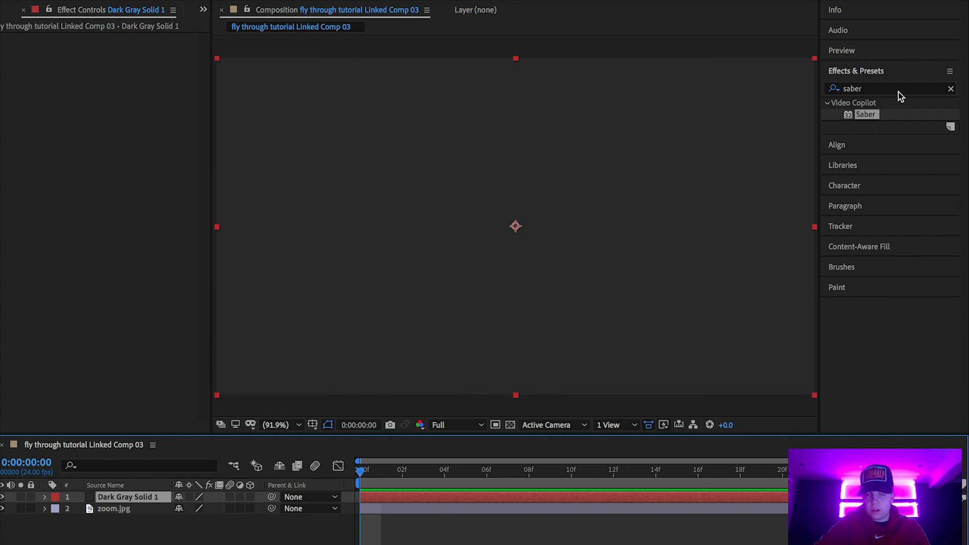
Step: Apply Saber to the dark gray solid and set its Composite Settings to Transparent
left_click_drag(877, 115, 128, 499)
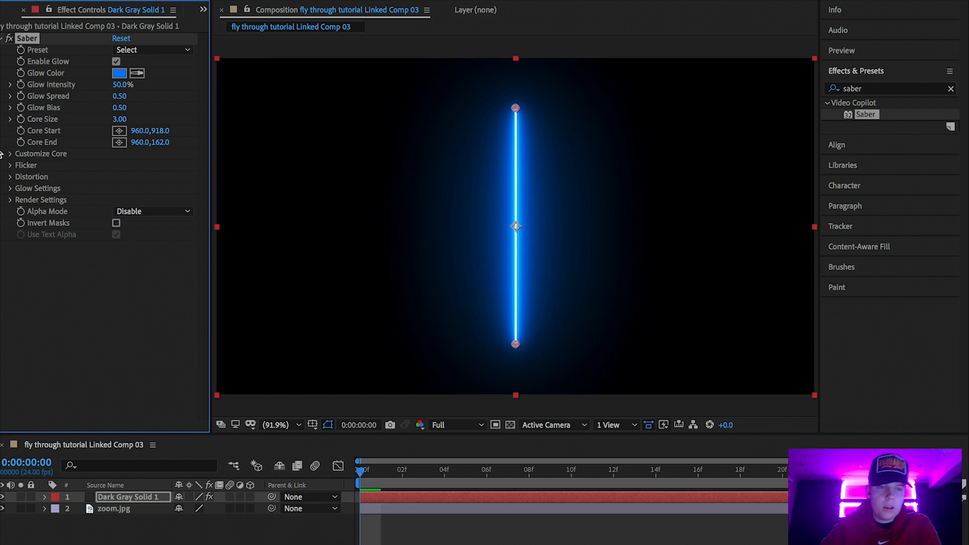
left_click(11, 200)
left_click(150, 315)
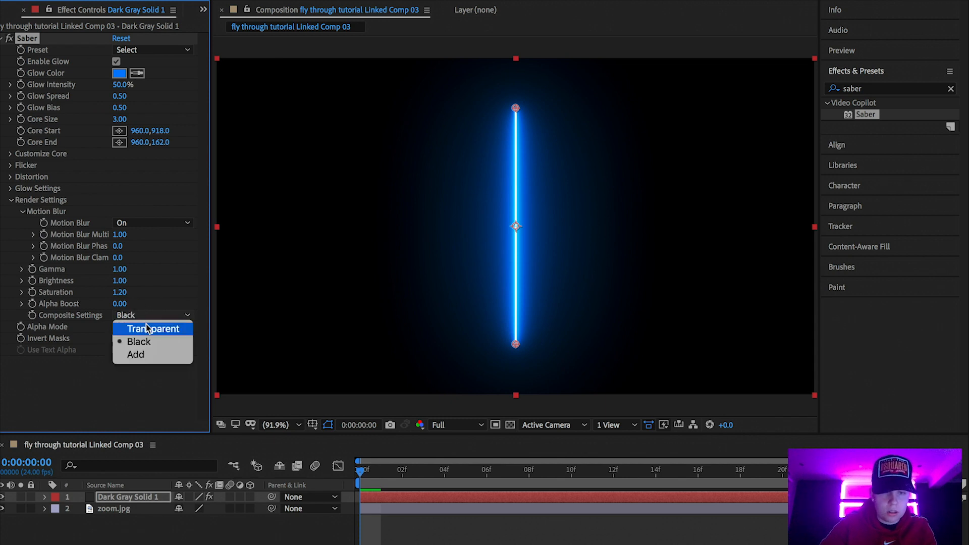
left_click(147, 328)
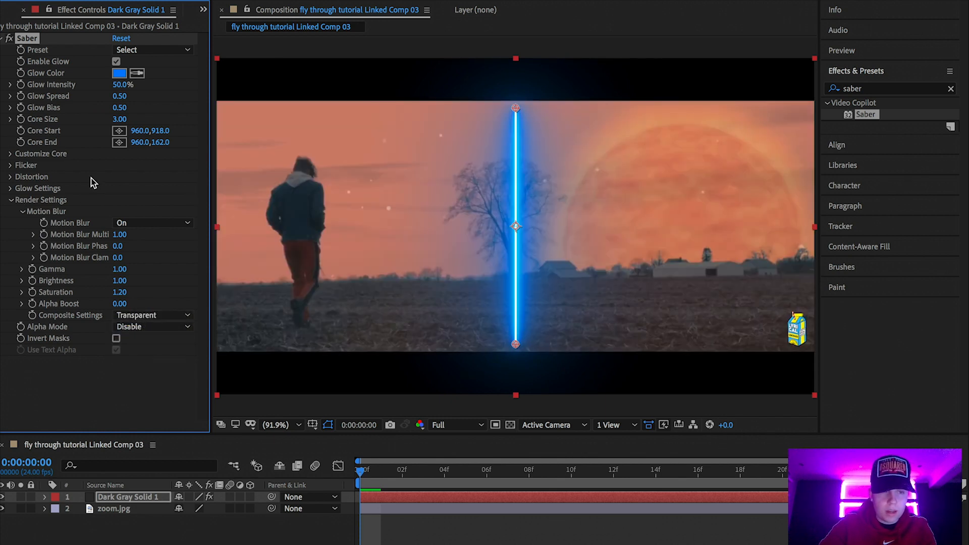
Step: Set the Saber core type to Layer Masks
left_click(10, 154)
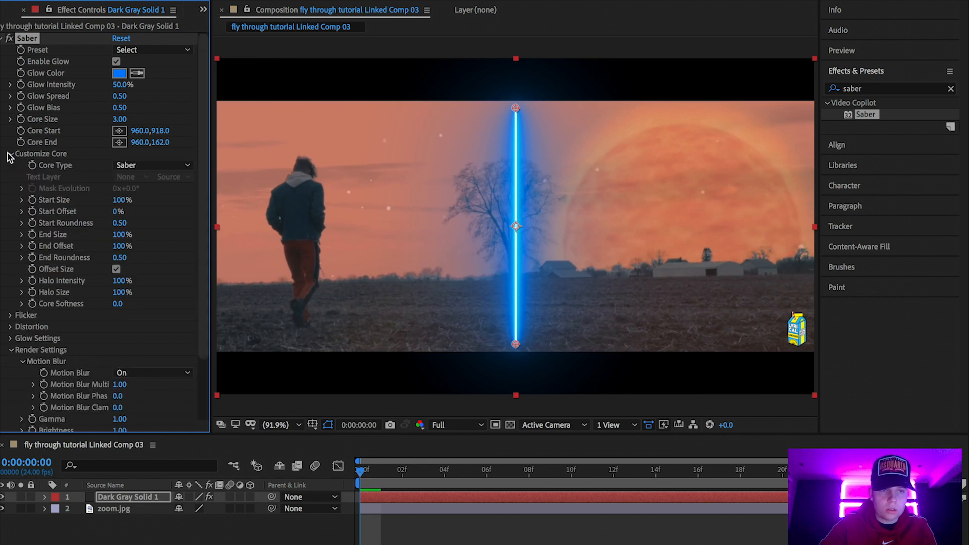
left_click(170, 165)
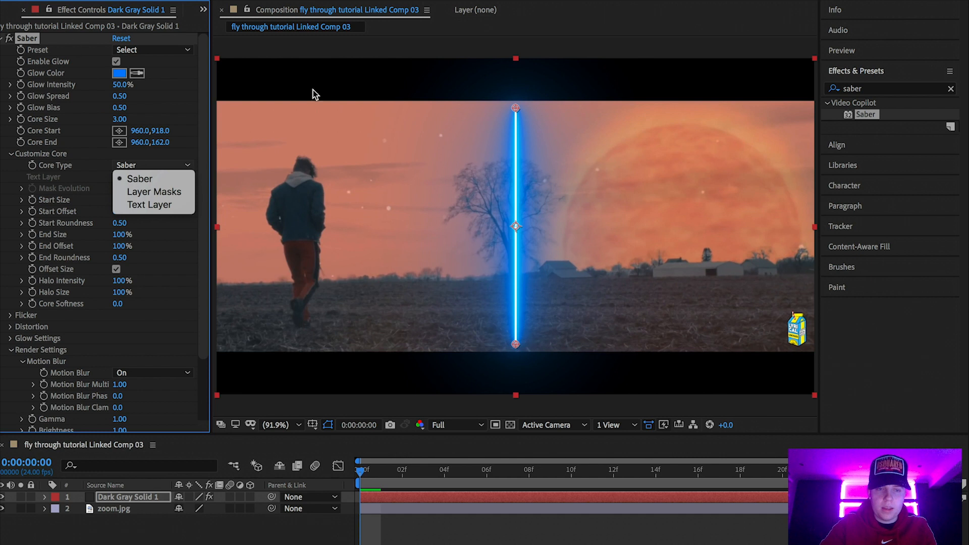
left_click(160, 196)
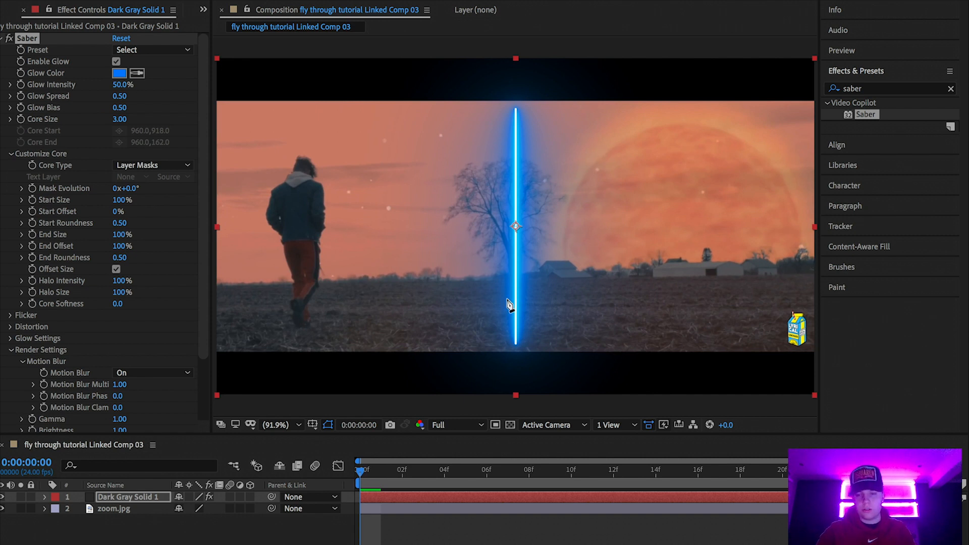
Step: Trace the sun's curved edge with a Pen mask on the solid, from the left horizon over the top to the right horizon
left_click(275, 426)
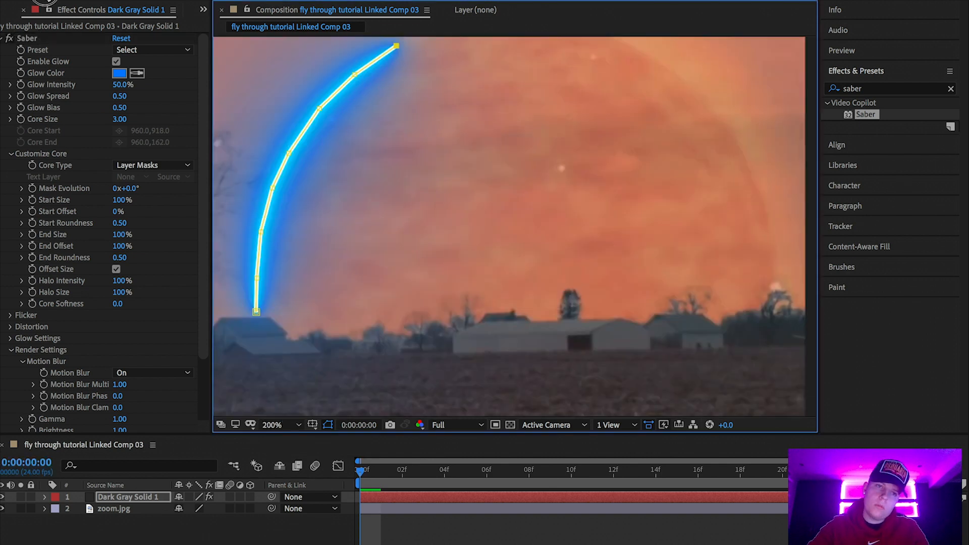
left_click_drag(323, 101, 258, 155)
left_click(159, 2)
left_click(372, 80)
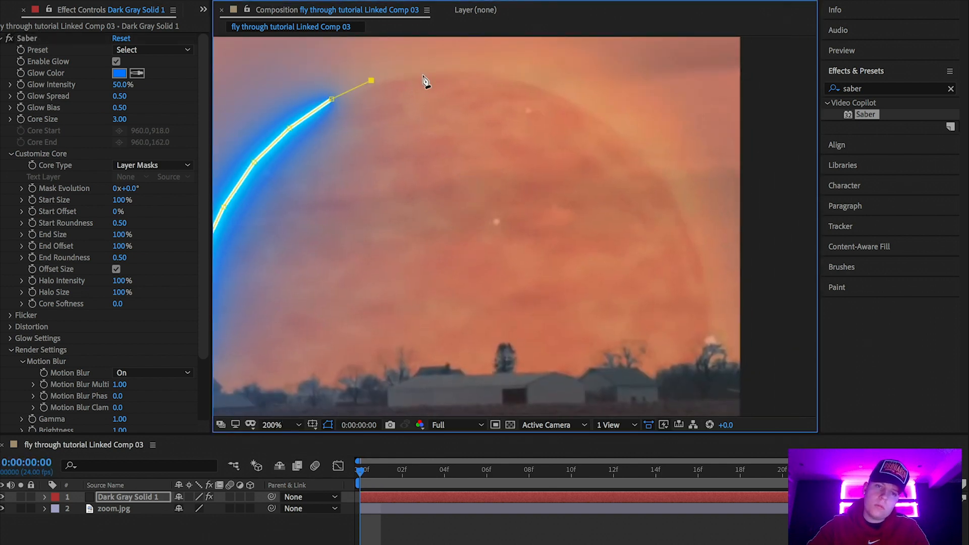
left_click(432, 70)
left_click(493, 71)
left_click(549, 88)
left_click(607, 122)
left_click(640, 151)
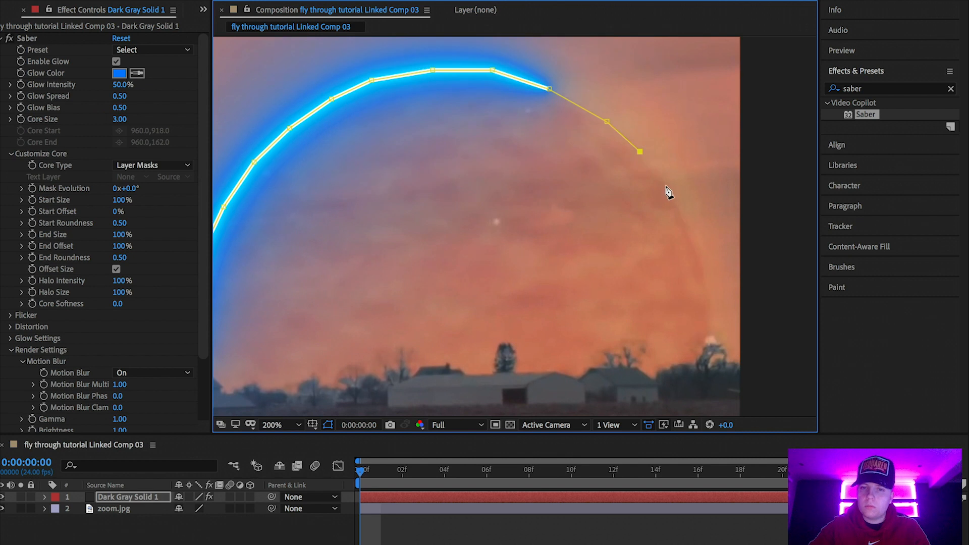
left_click(669, 186)
left_click(686, 223)
left_click(703, 267)
left_click(708, 316)
left_click(709, 362)
Step: Continue the mask back along the horizon below the sun, close it at its starting point, and fit the whole frame in view
left_click(605, 363)
left_click(502, 367)
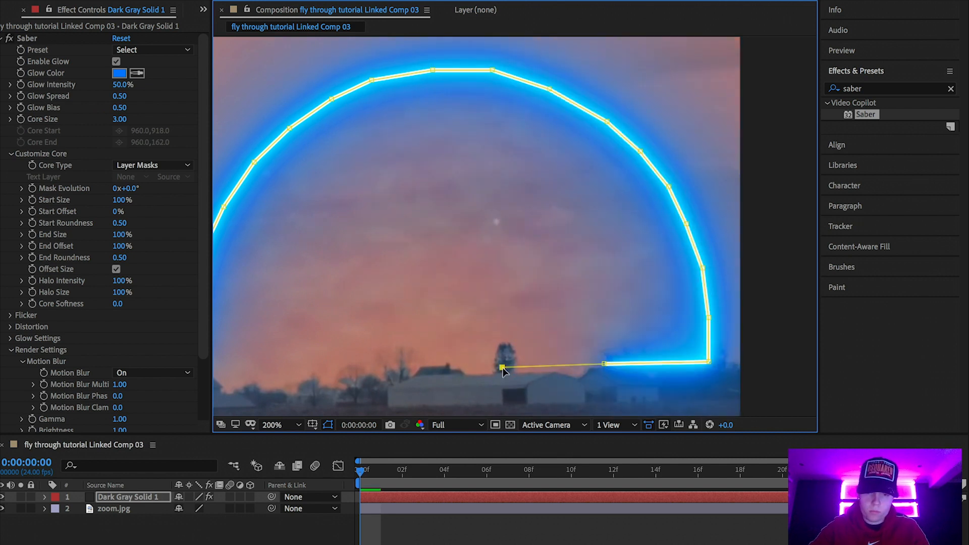
left_click(418, 369)
left_click(273, 376)
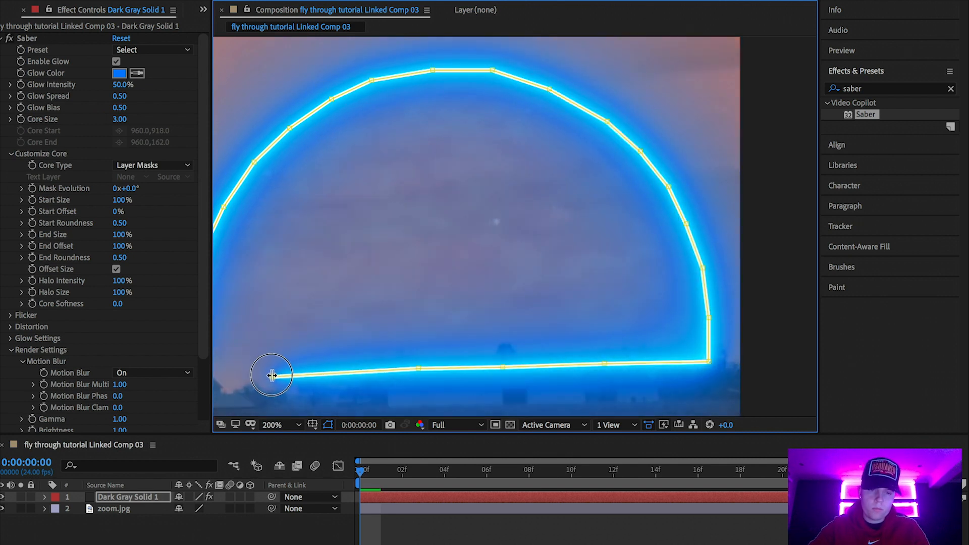
left_click(49, 1)
left_click_drag(289, 343, 396, 296)
left_click_drag(379, 329, 380, 325)
left_click_drag(298, 320, 300, 330)
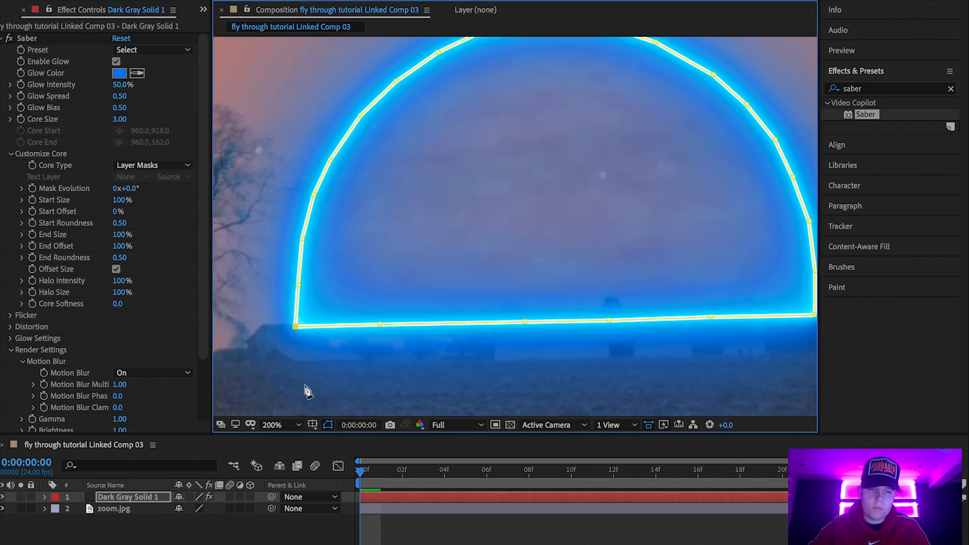
left_click(277, 425)
left_click(295, 188)
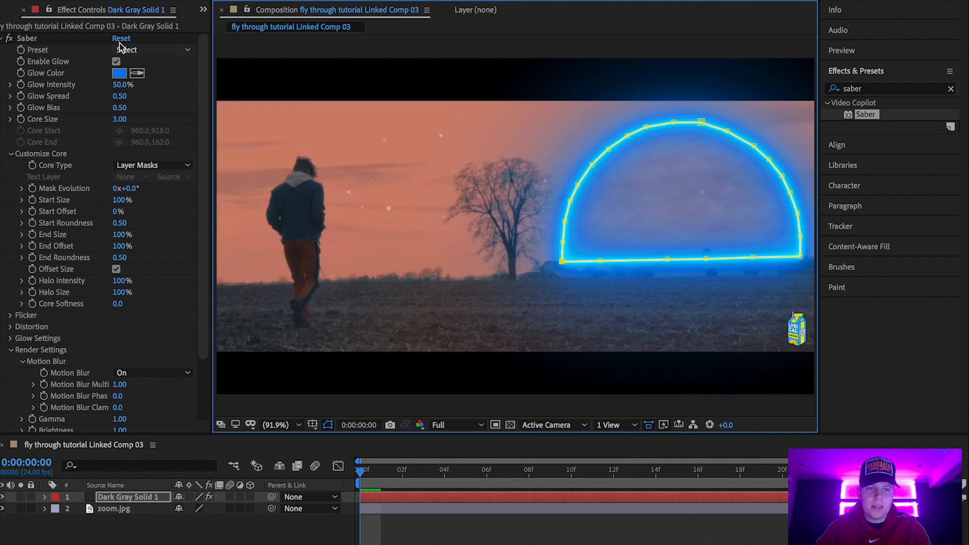
Step: Try the GhostBuster preset on the Saber outline, and set the preset to Heat
left_click(139, 51)
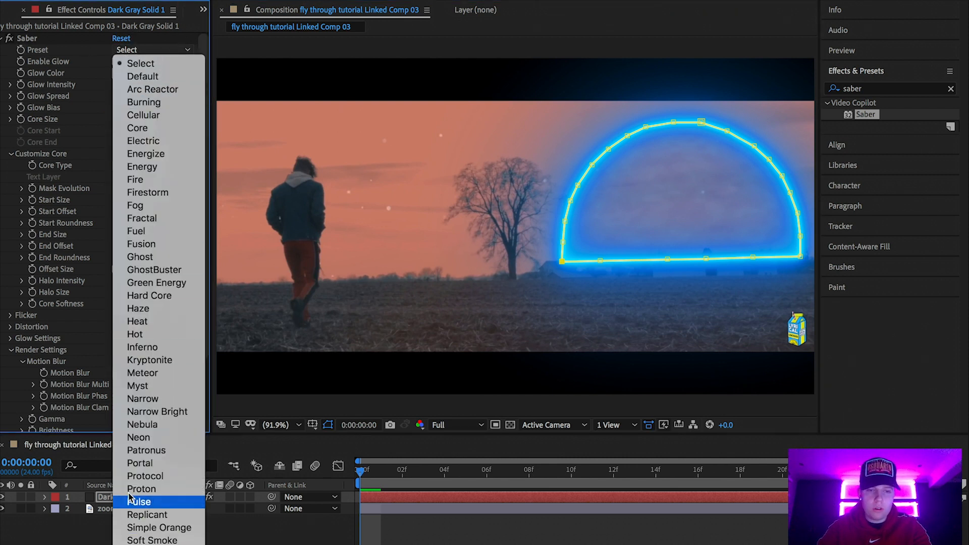
left_click(154, 270)
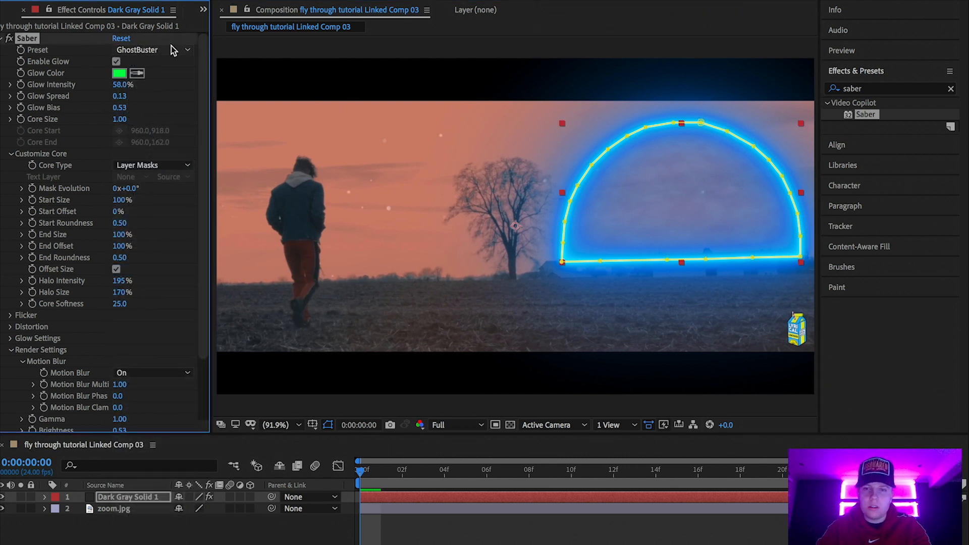
left_click(173, 50)
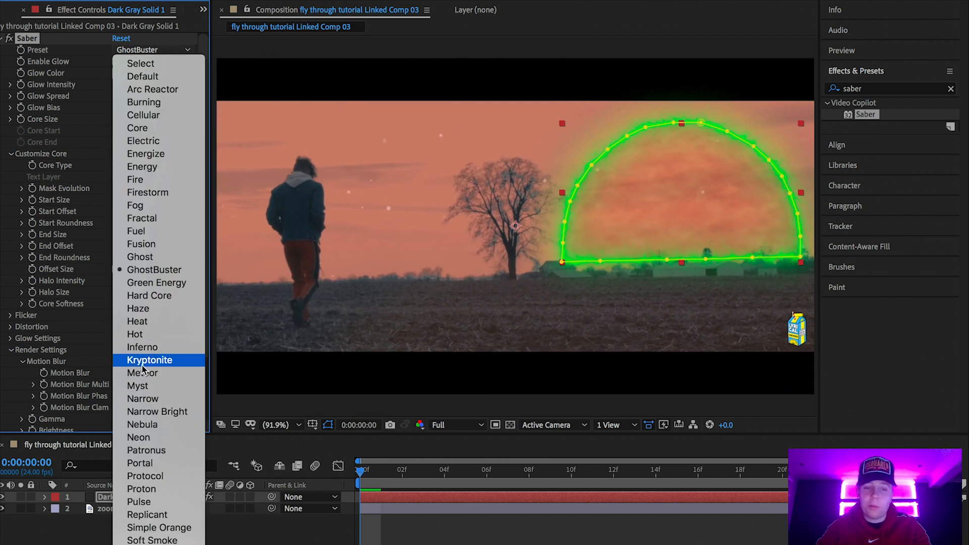
scroll(132, 504, "down", 5)
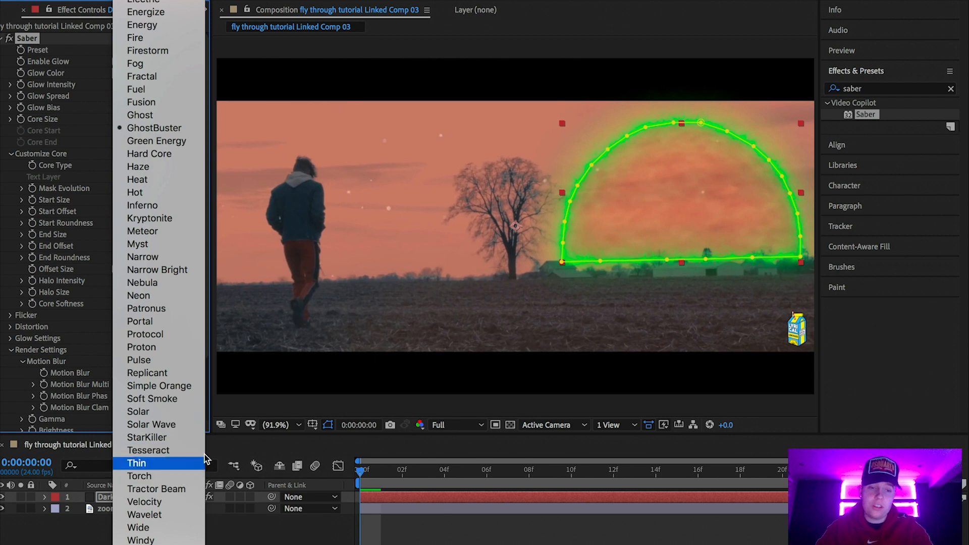
scroll(177, 318, "up", 2)
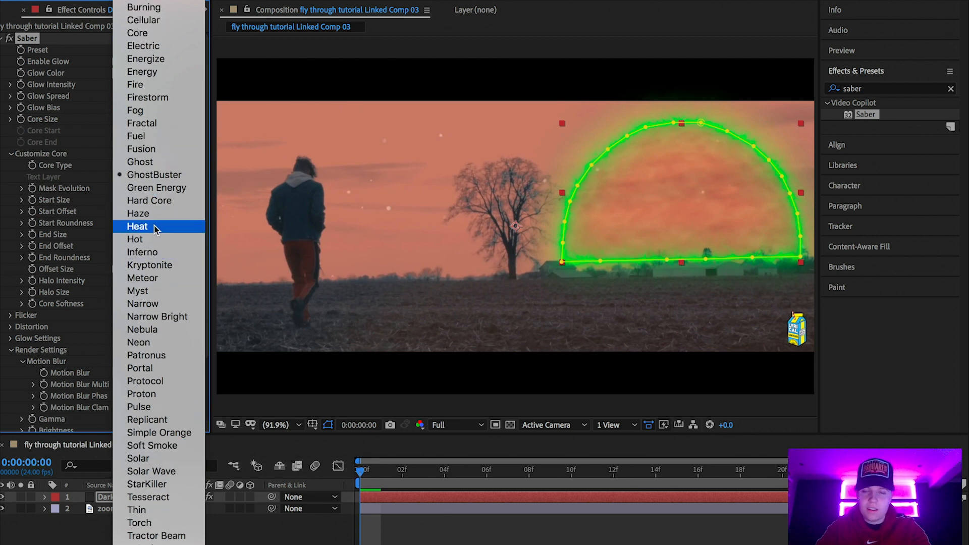
left_click(137, 227)
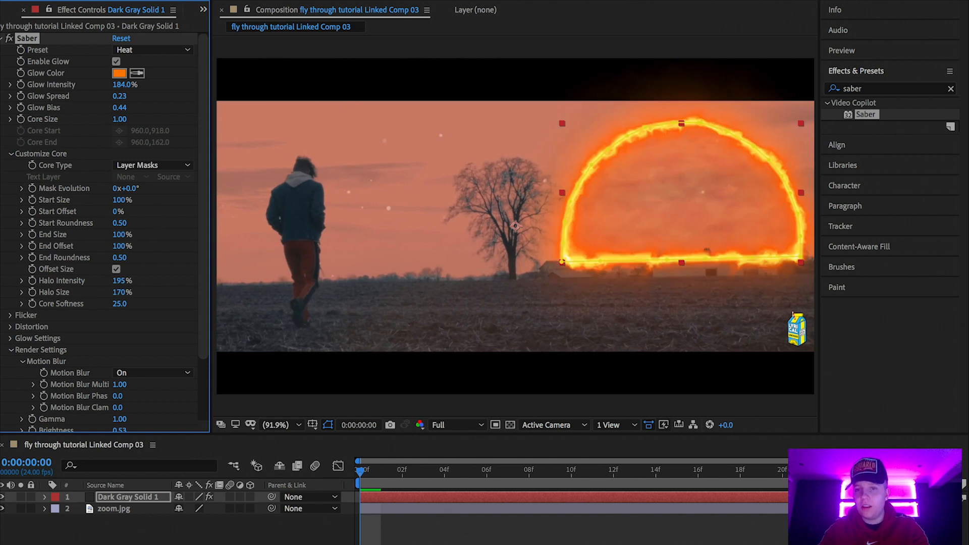
Step: Play the Saber outline animation from the first frame with the composition preview resolution set to Half
left_click(361, 470)
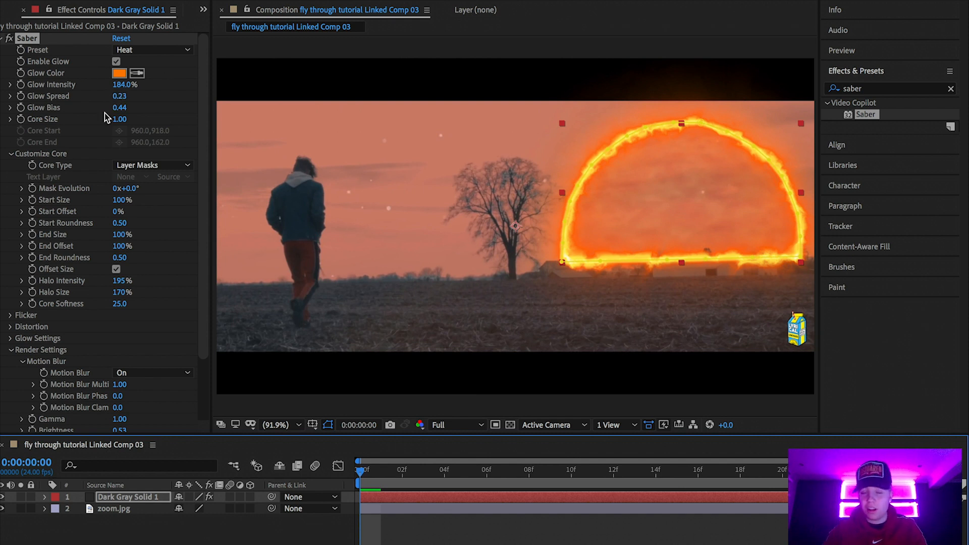
left_click(462, 422)
left_click(462, 422)
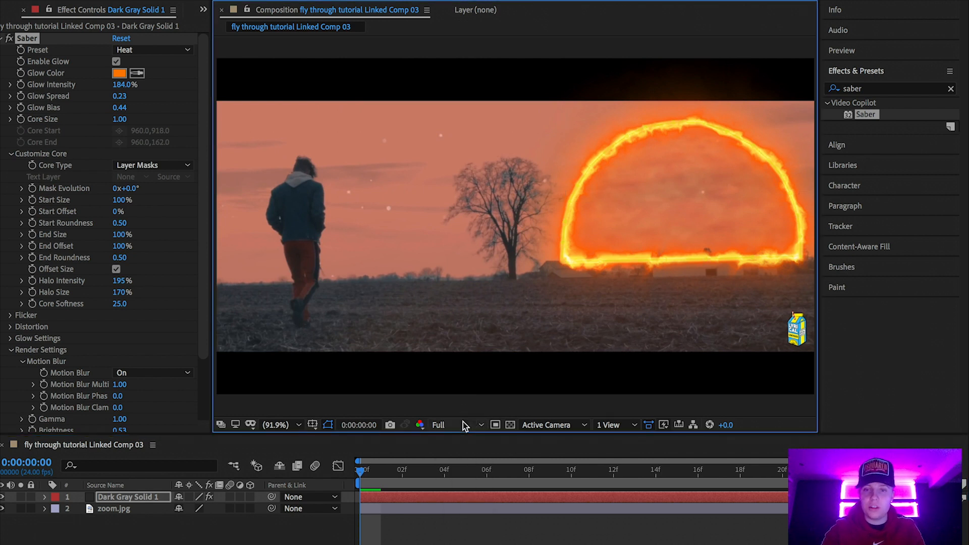
key("space")
left_click(463, 422)
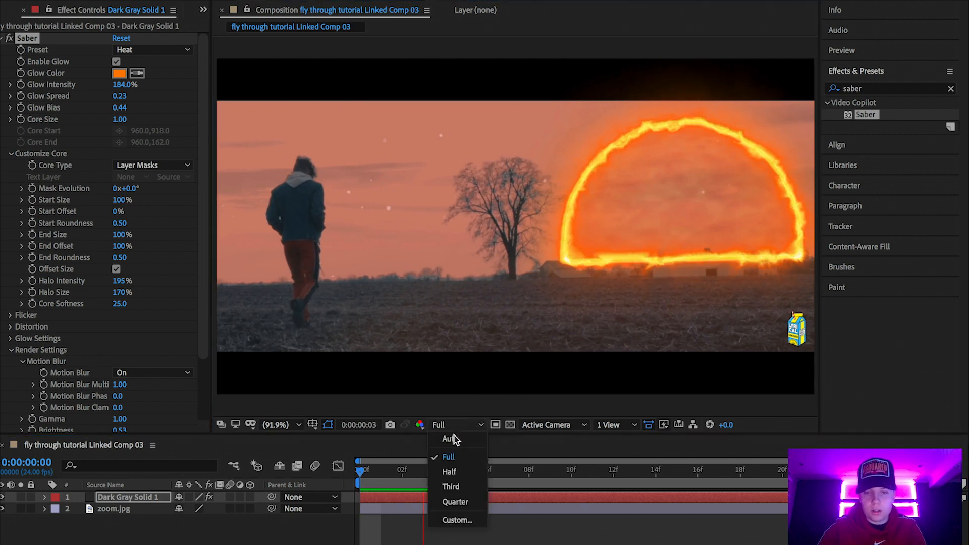
left_click(460, 472)
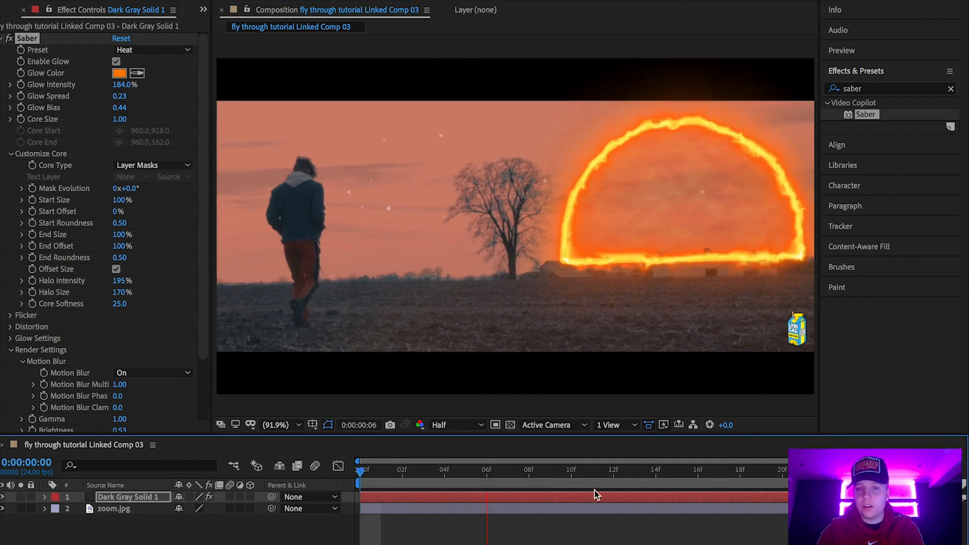
left_click(530, 479)
left_click_drag(530, 477, 280, 490)
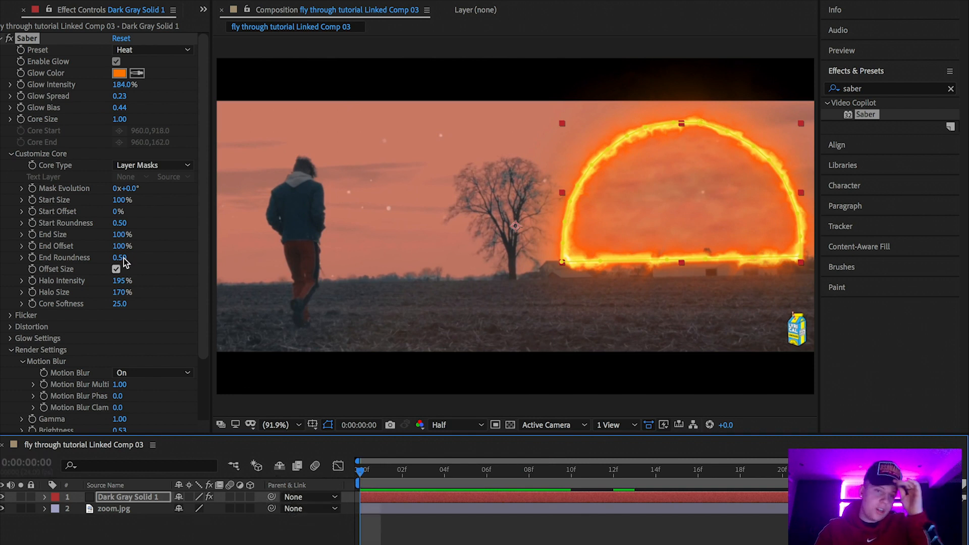
Step: Save the After Effects project and switch to the Premiere Pro sequence
left_click_drag(121, 216, 157, 216)
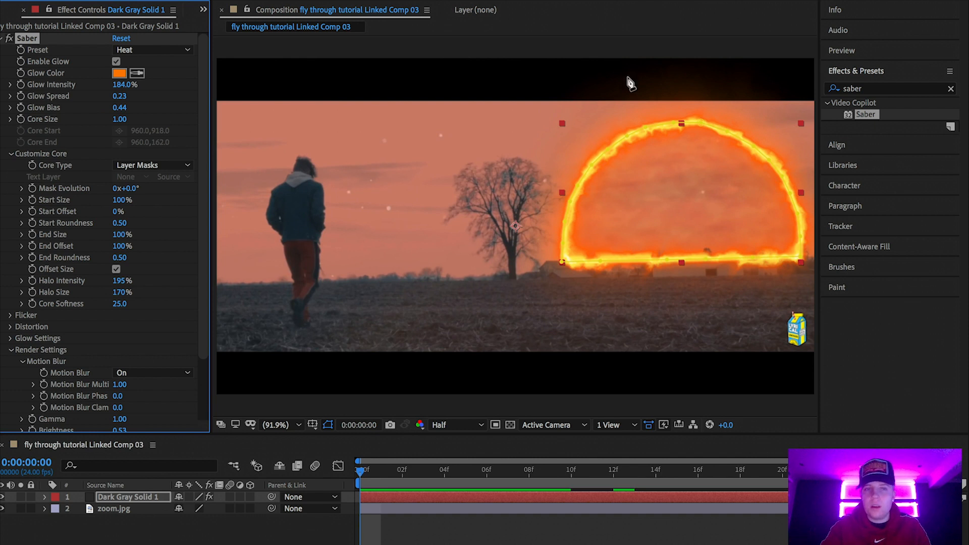
left_click(111, 1)
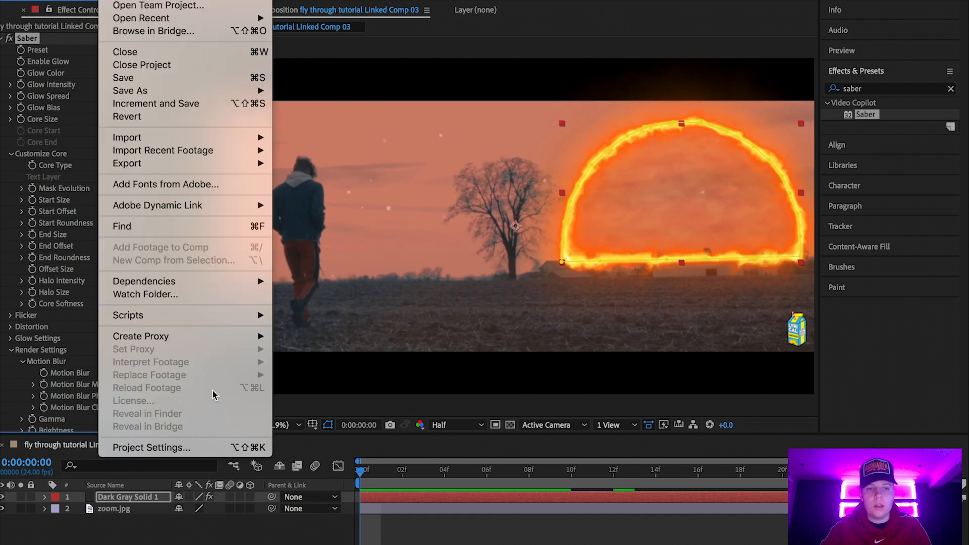
left_click(173, 78)
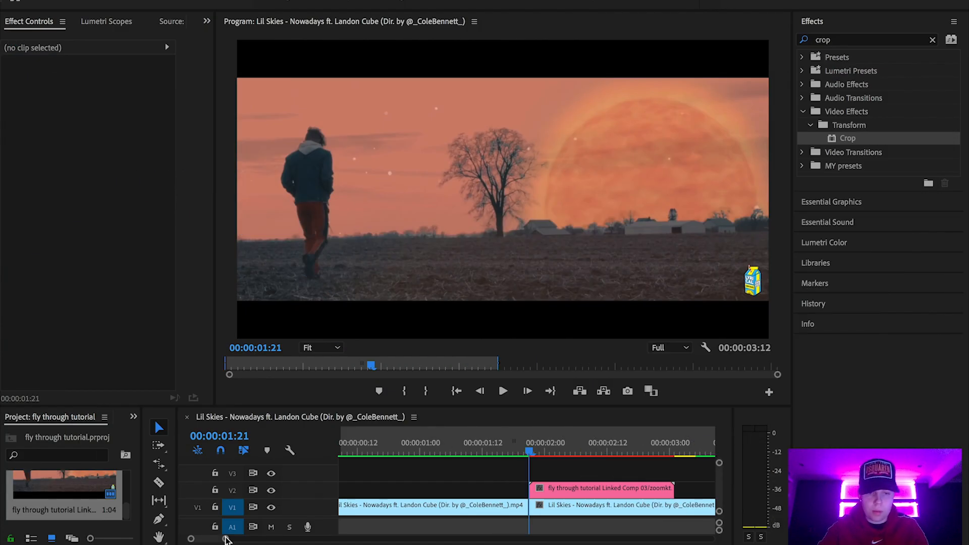
Step: Render the sequence previews and play back the part where the footage cuts to the linked composition
left_click_drag(226, 539, 255, 539)
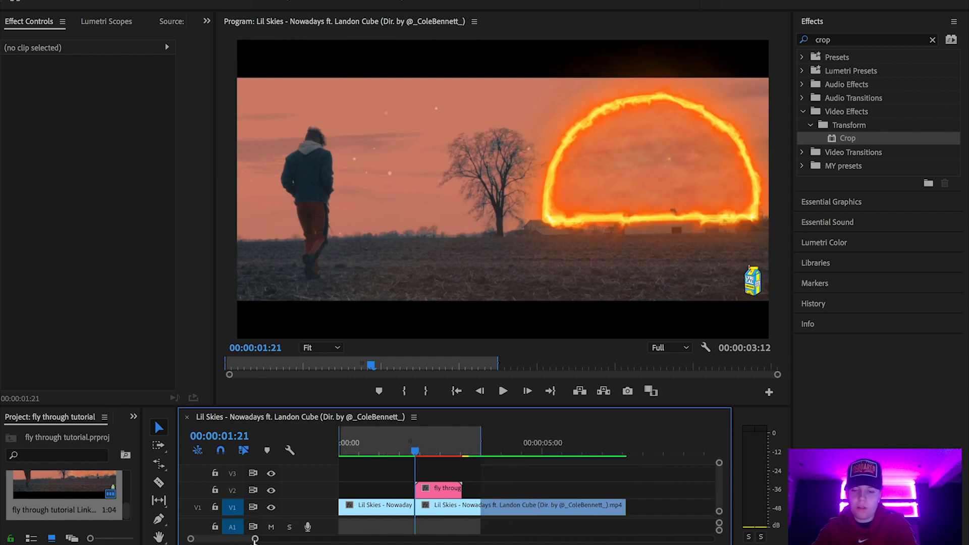
key("Return")
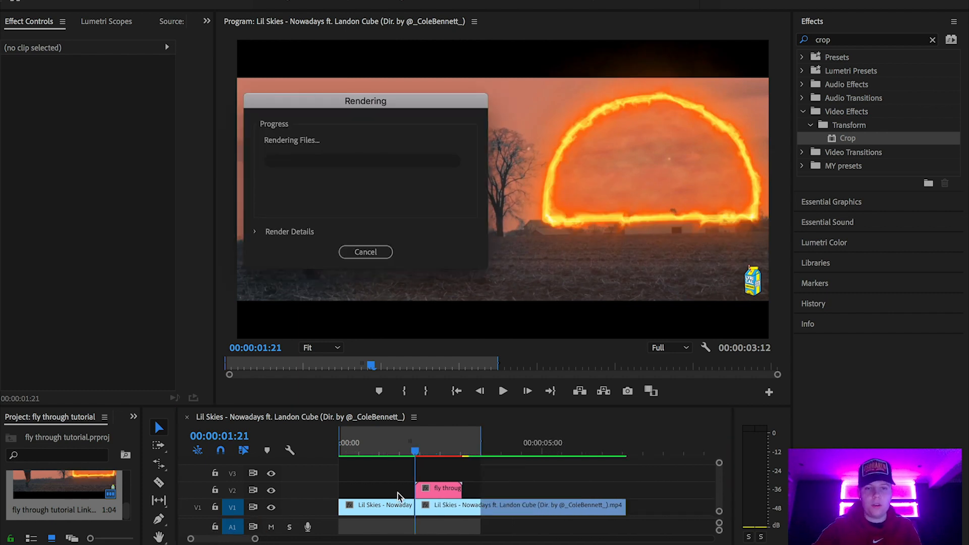
left_click_drag(463, 96, 250, 251)
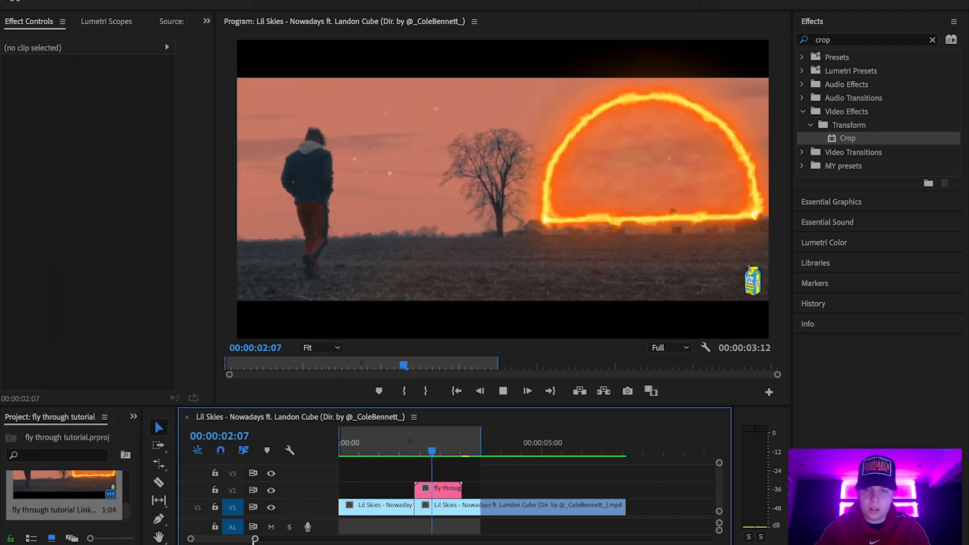
left_click_drag(426, 455, 395, 455)
key("space")
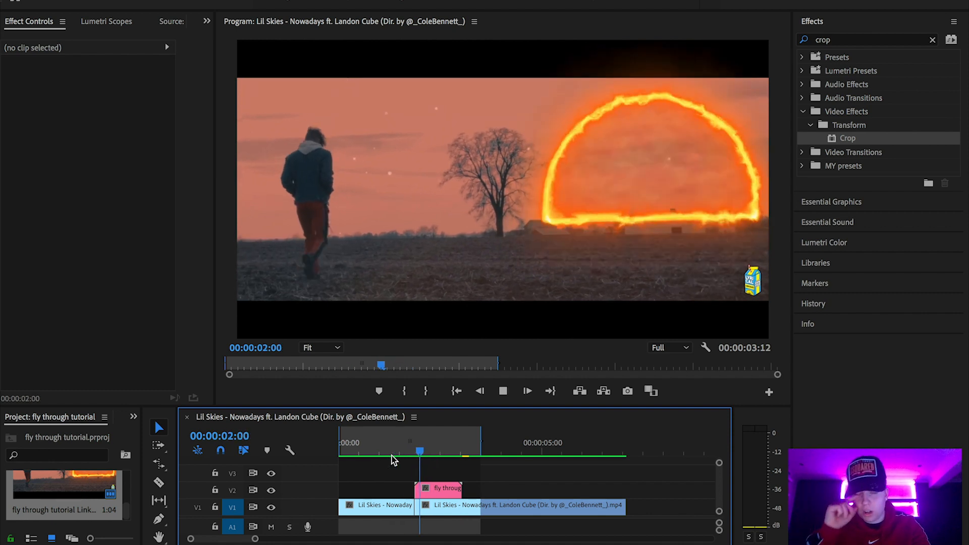
key("space")
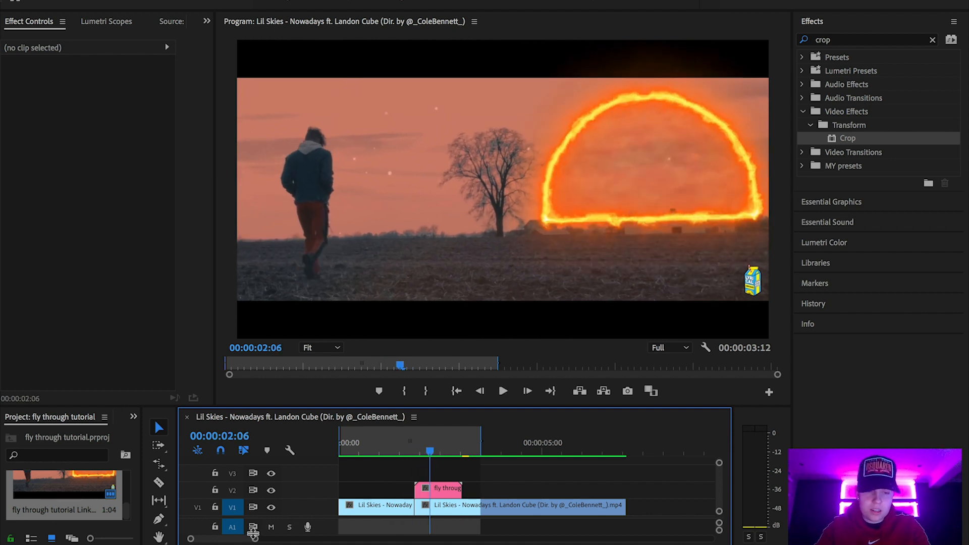
Step: Split the linked composition clip on V2 with the Razor tool about four frames after its start, near 00:00:02:01
left_click_drag(253, 537, 221, 538)
left_click(460, 447)
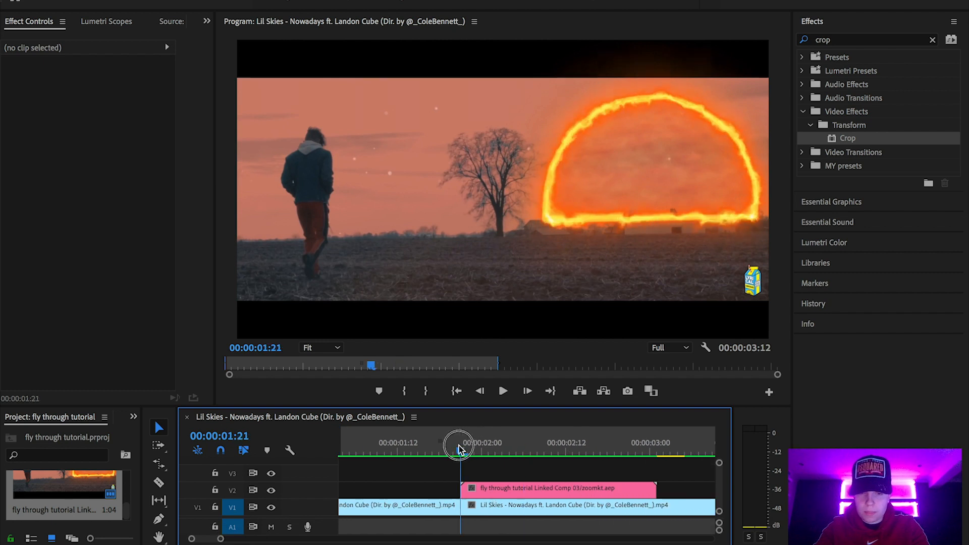
mouse_move(459, 447)
left_mouse_down()
mouse_move(469, 446)
mouse_move(460, 447)
left_mouse_up()
left_click(158, 482)
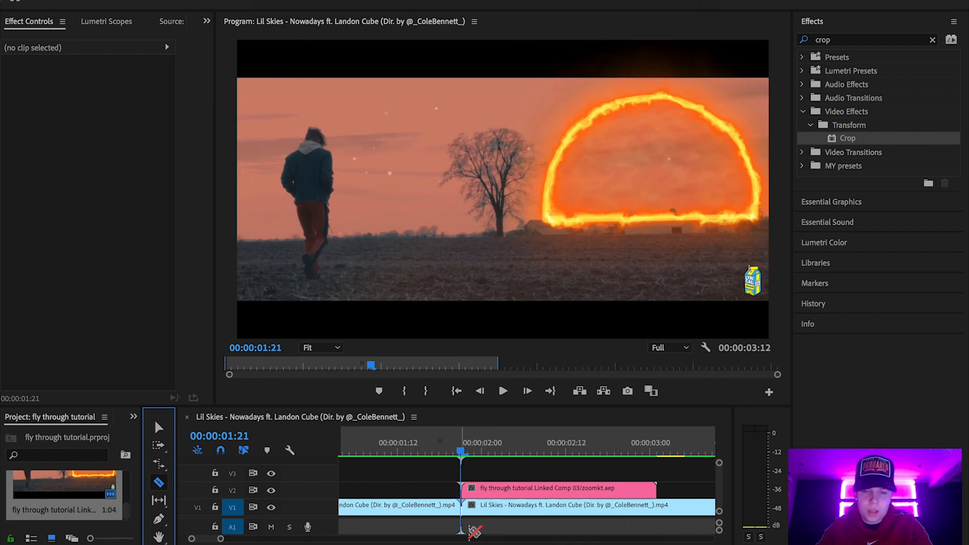
left_click(488, 488)
Step: Find the flash 1 preset in the effects and apply it to the short first piece of the linked composition
left_click(932, 39)
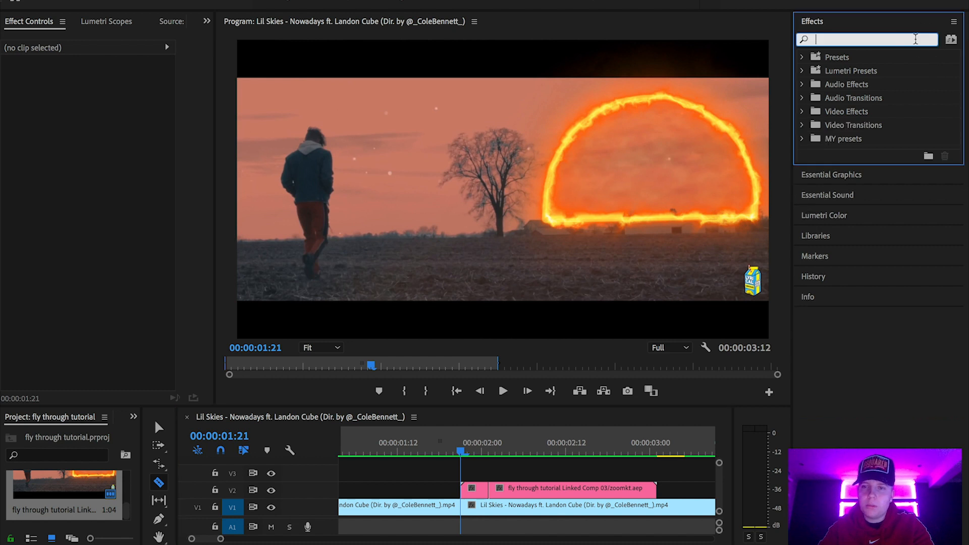
type("flash")
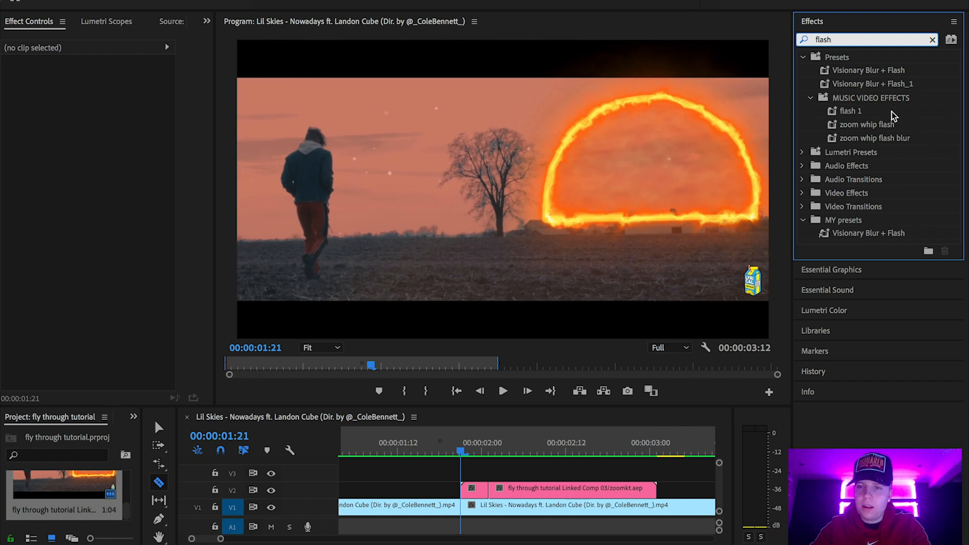
left_click_drag(891, 113, 484, 489)
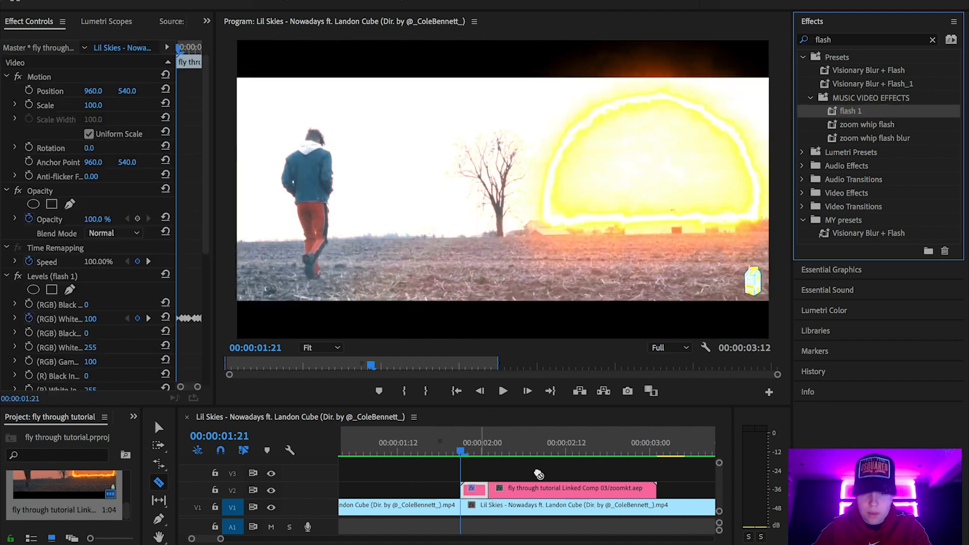
Step: Render the sequence and play it from the start to check the flash at the cut
left_click_drag(459, 450, 434, 437)
key("space")
key("Return")
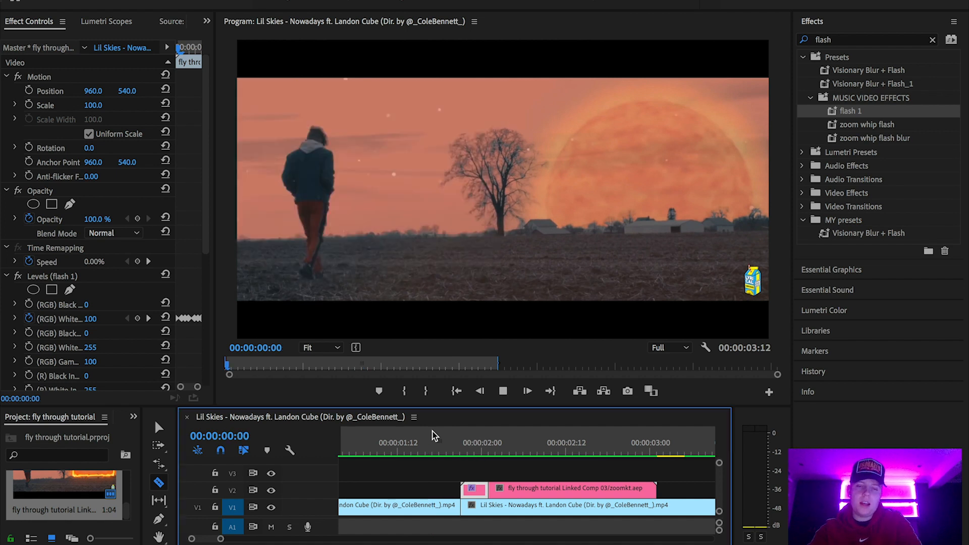
key("space")
left_click_drag(220, 539, 236, 540)
key("space")
key("space")
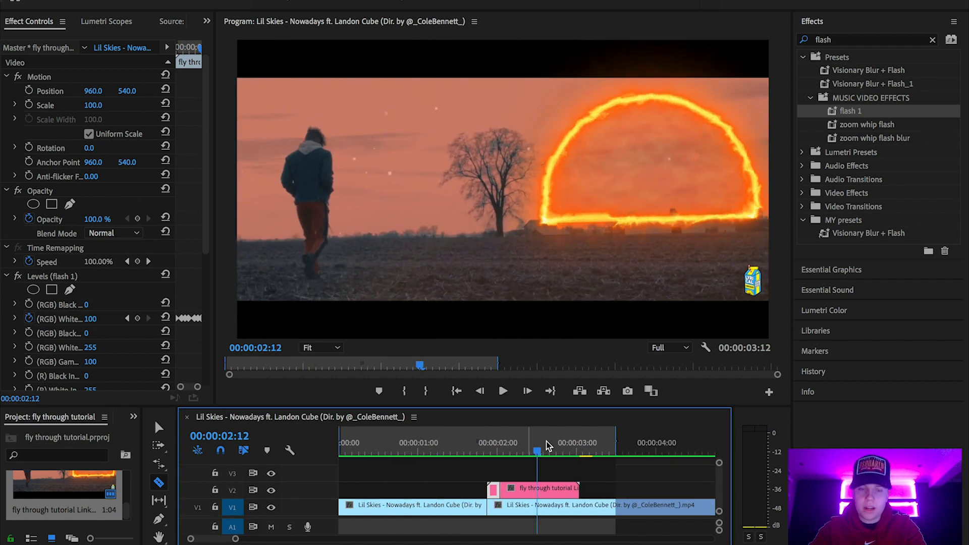
Step: Place the playhead at 00:00:02:01 on the V2 cut and apply the Crop effect to the longer second piece
left_click_drag(548, 446, 500, 449)
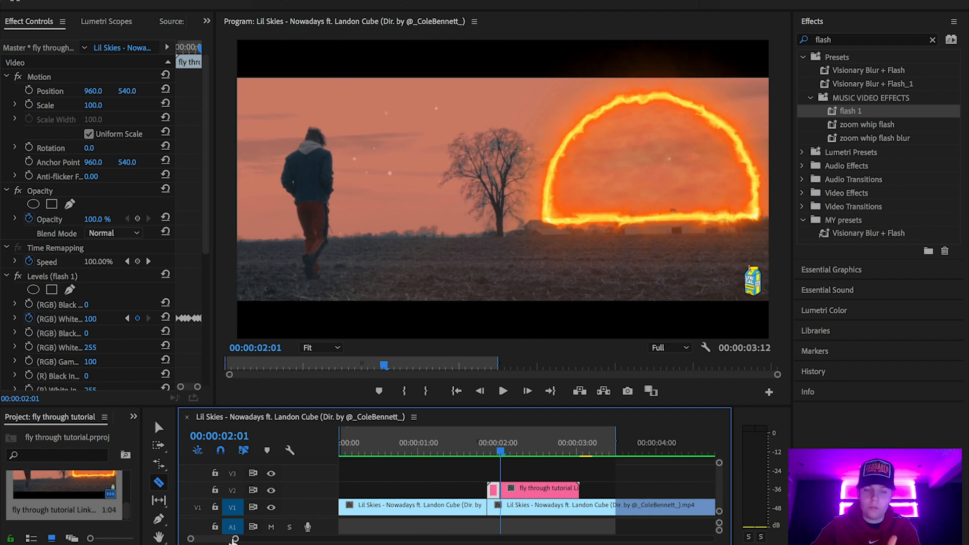
left_click_drag(235, 540, 206, 539)
left_click_drag(517, 454, 517, 427)
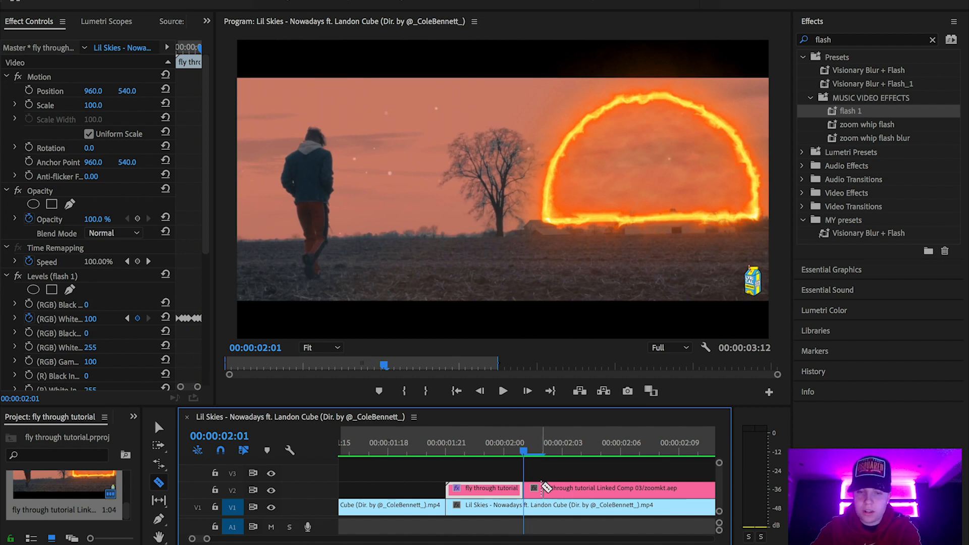
left_click(932, 39)
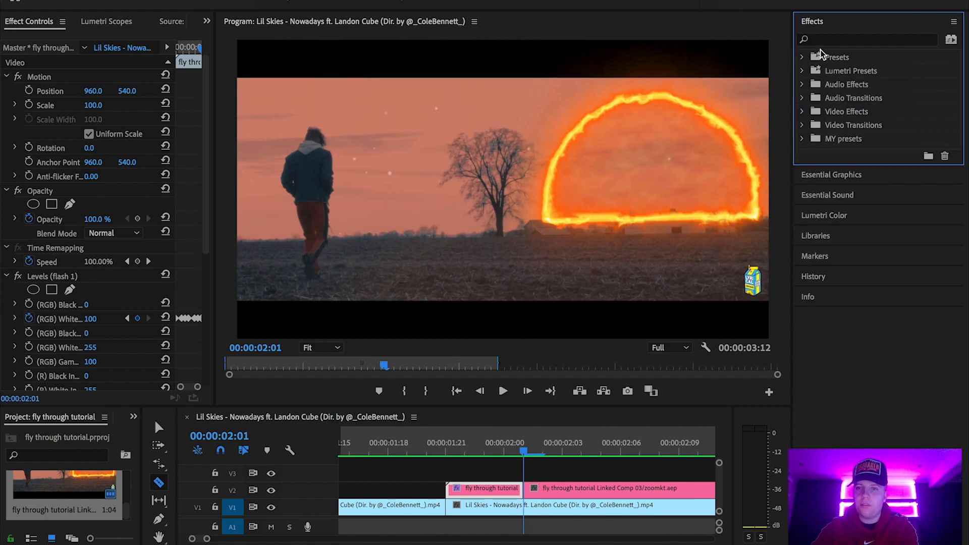
left_click(832, 42)
type("crop")
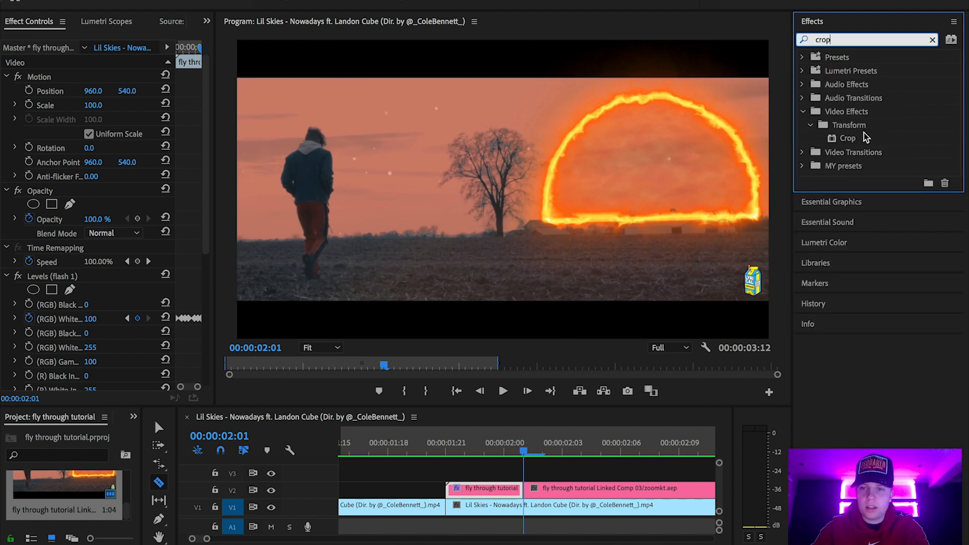
left_click_drag(866, 137, 614, 494)
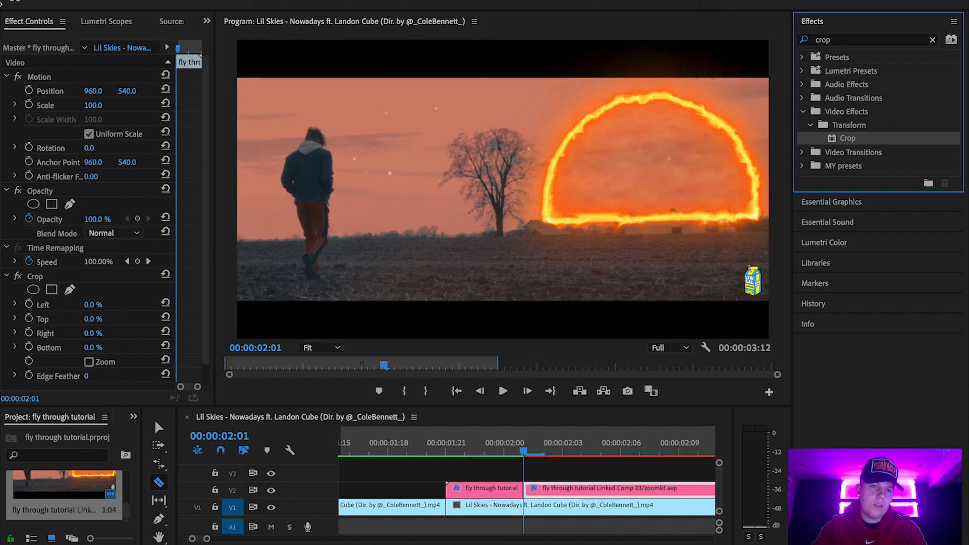
Step: Add a free-draw mask to the Crop effect and trace up the inner right side of the fiery outline from its lower corner
scroll(64, 233, "down", 1)
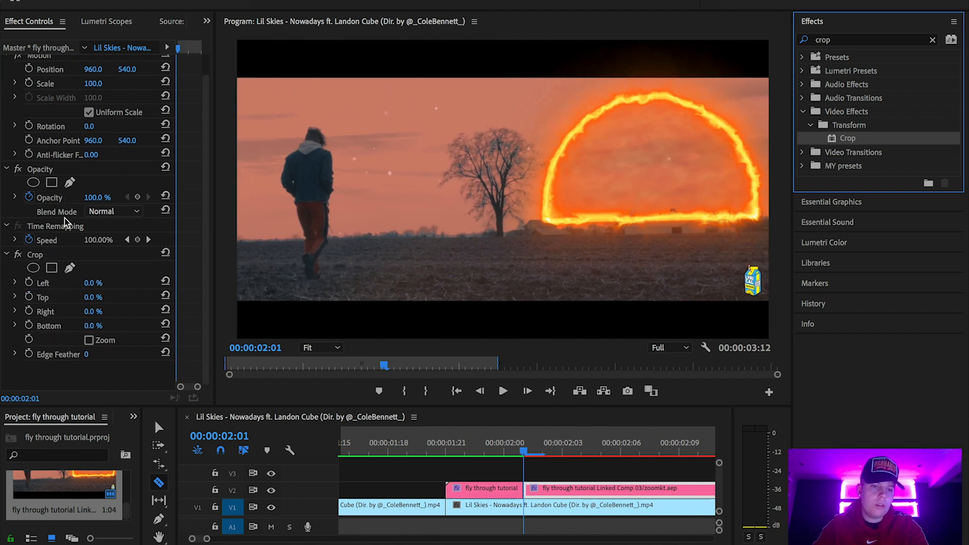
left_click(70, 268)
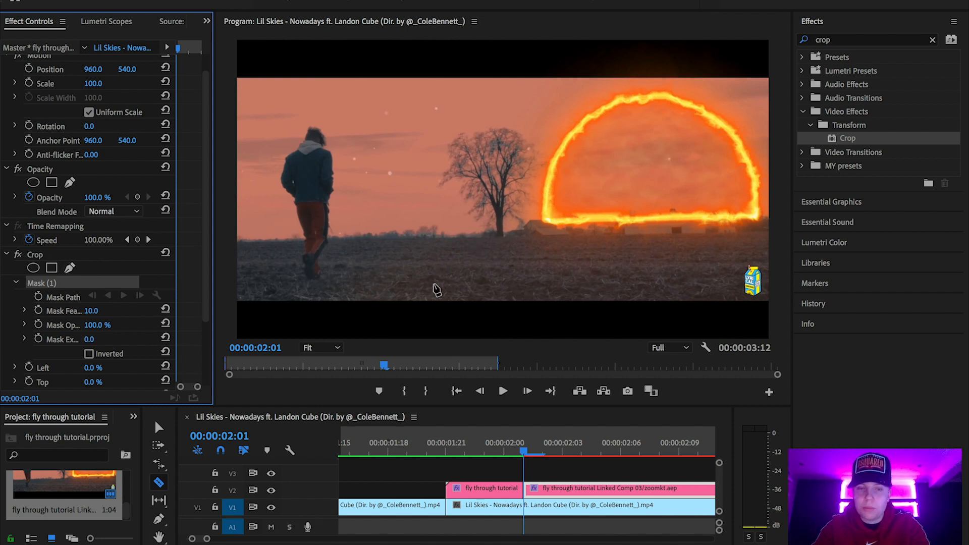
left_click_drag(333, 406, 275, 429)
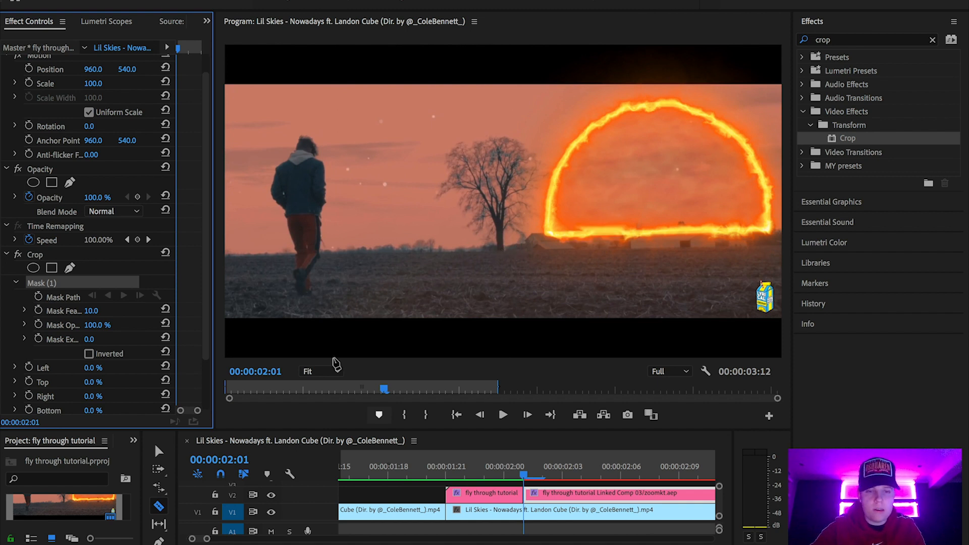
left_click(322, 371)
left_click(324, 486)
left_click_drag(422, 361, 586, 359)
left_click(693, 255)
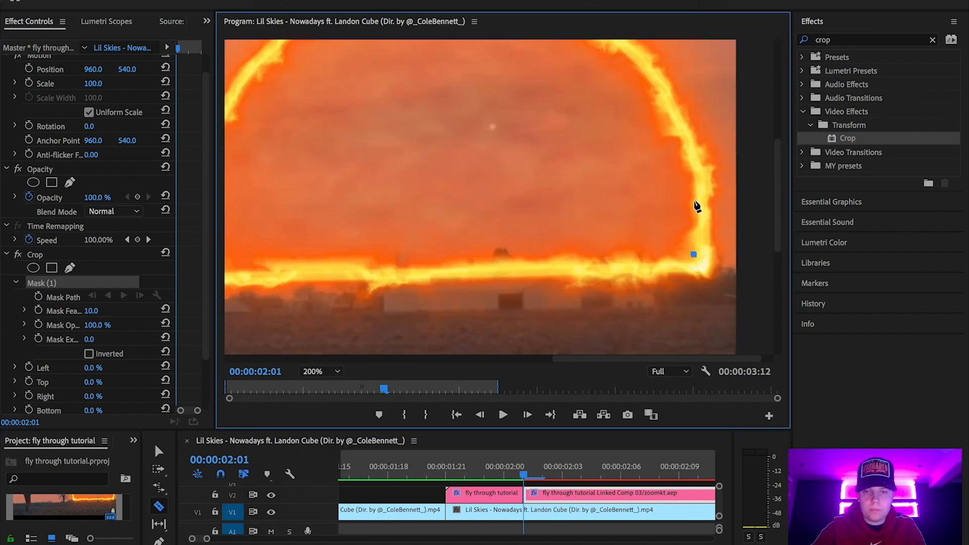
left_click(695, 203)
left_click(681, 149)
left_click(654, 92)
left_click(627, 56)
Step: Continue the Crop mask over the top of the sun along the inner edge of the fiery outline
left_click_drag(777, 213, 778, 169)
left_click(569, 144)
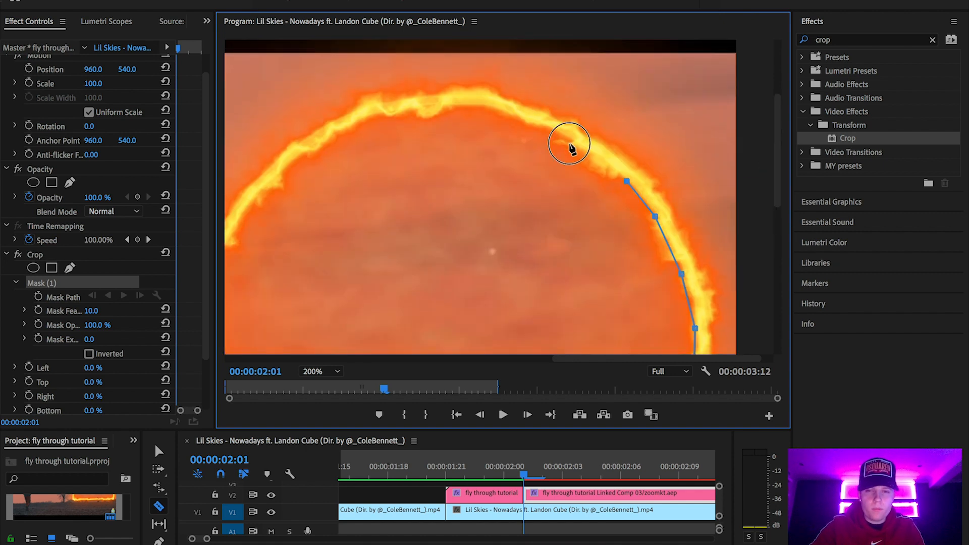
left_click(517, 118)
left_click(465, 108)
left_click(426, 116)
left_click_drag(427, 116, 423, 109)
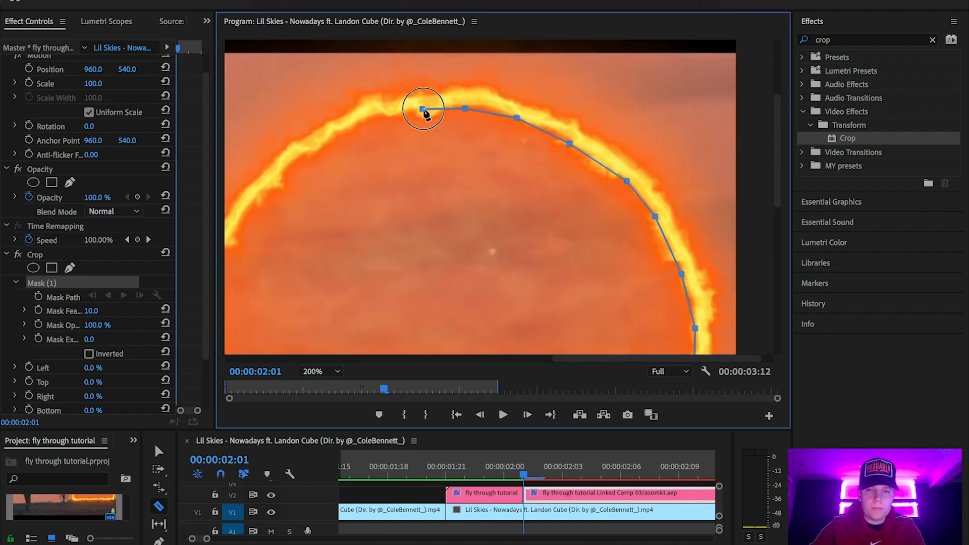
left_click(370, 118)
left_click(342, 133)
left_click(301, 156)
left_click(268, 186)
Step: Extend the Crop mask down the inner left side of the fiery outline to just above the horizon
left_click_drag(778, 156, 768, 185)
left_click_drag(611, 358, 541, 359)
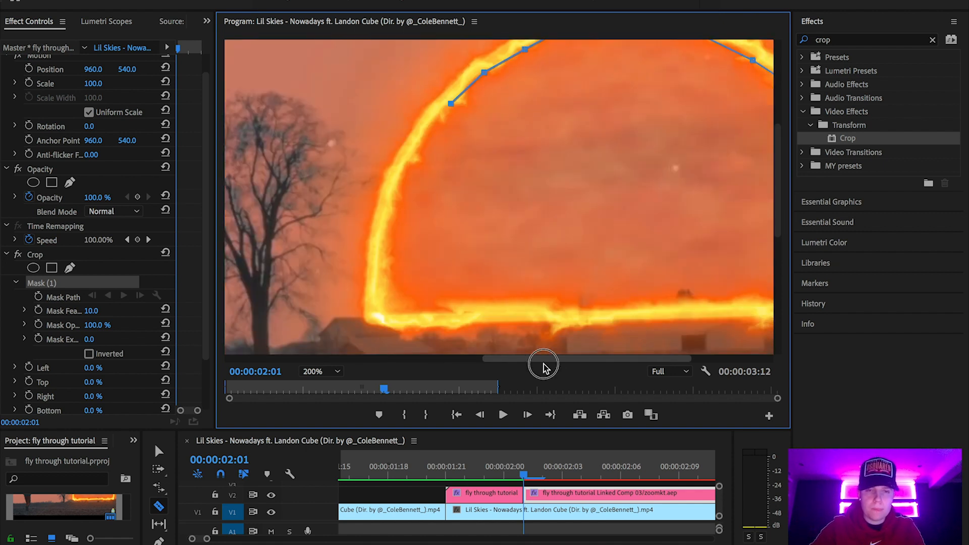
left_click(427, 129)
left_click(412, 157)
left_click(402, 183)
left_click(390, 216)
left_click(381, 255)
left_click(379, 295)
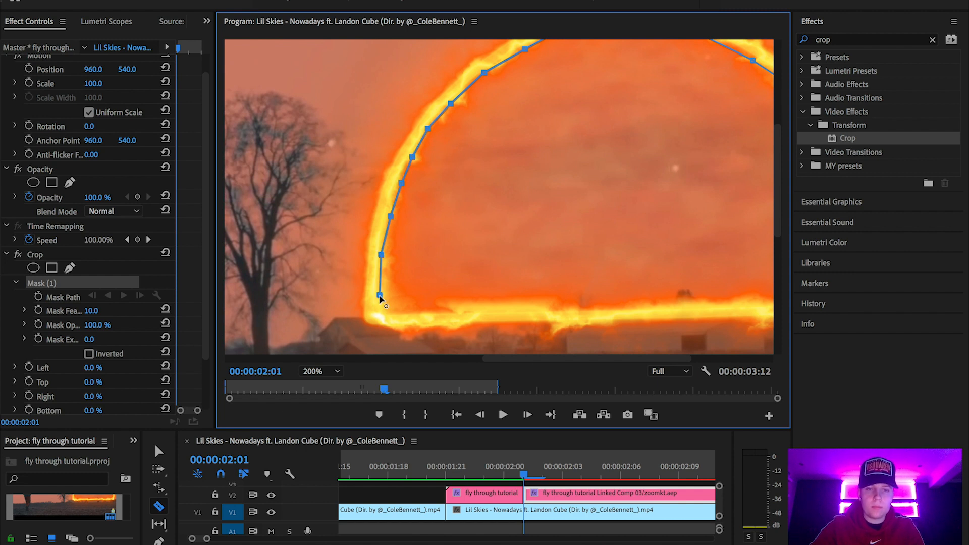
Step: Complete the Crop mask along the bottom edge of the fiery outline, close it at its starting point and fit the frame in view
left_click(381, 308)
left_click(438, 310)
left_click(555, 307)
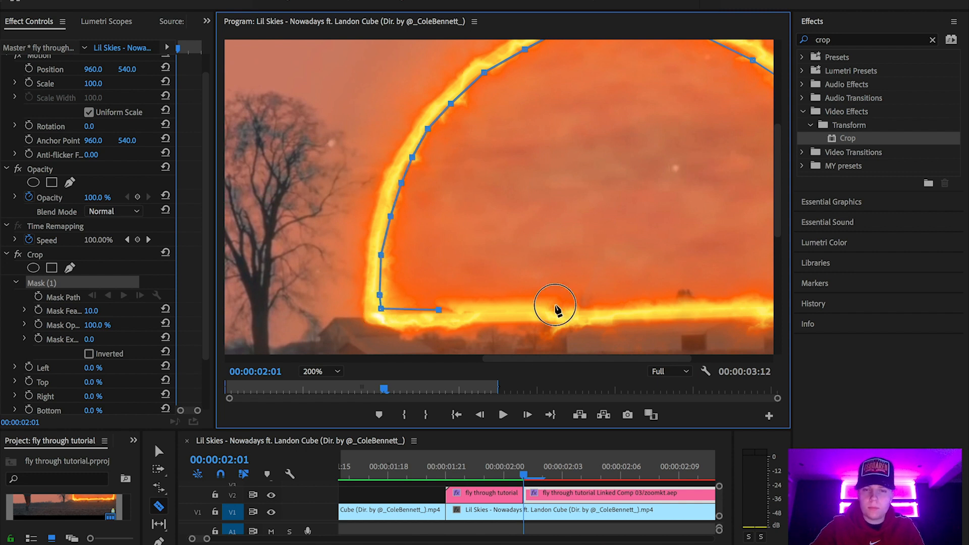
left_click(637, 305)
left_click_drag(532, 359, 595, 359)
left_click(542, 302)
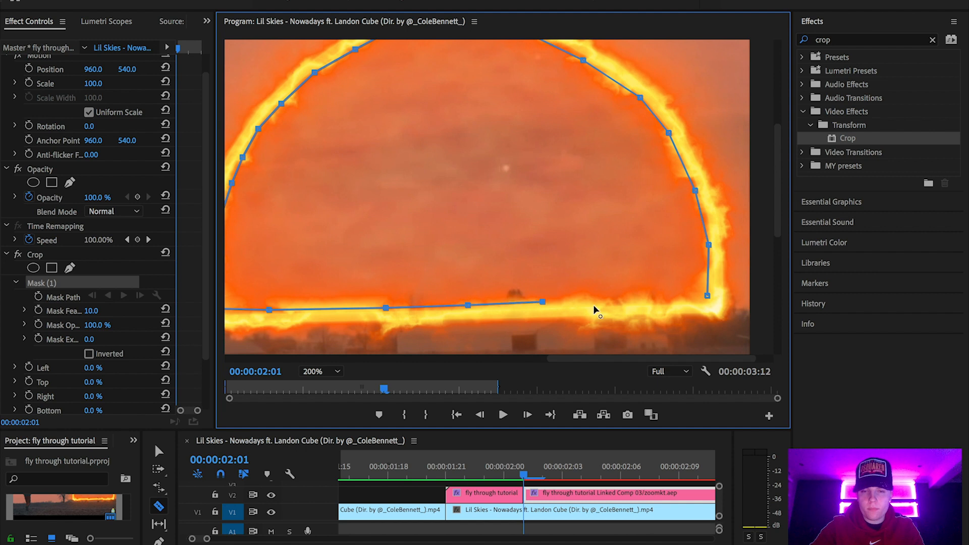
left_click(608, 301)
left_click(707, 296)
left_click(321, 371)
left_click(326, 384)
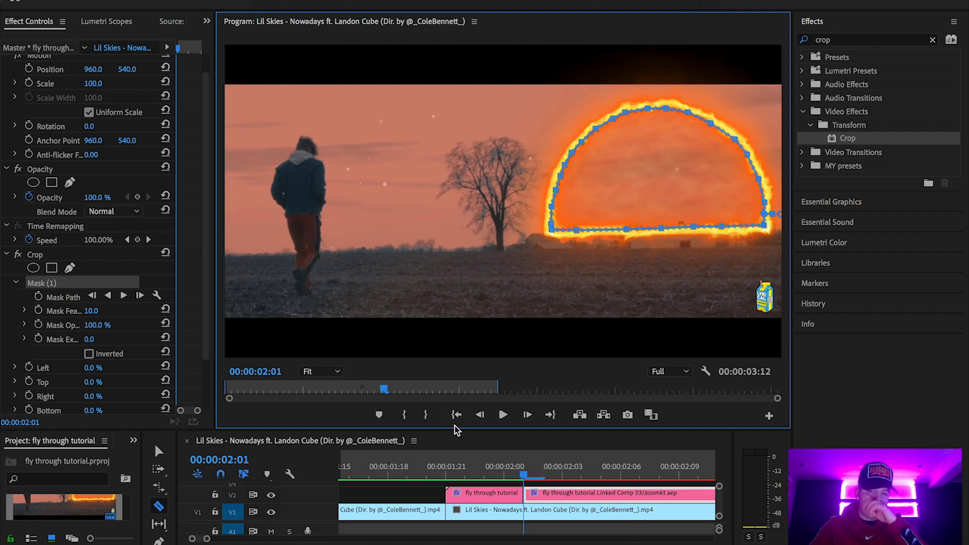
Step: Try a 100 % crop from the left and another from the top, undoing each one
left_click_drag(459, 429, 460, 444)
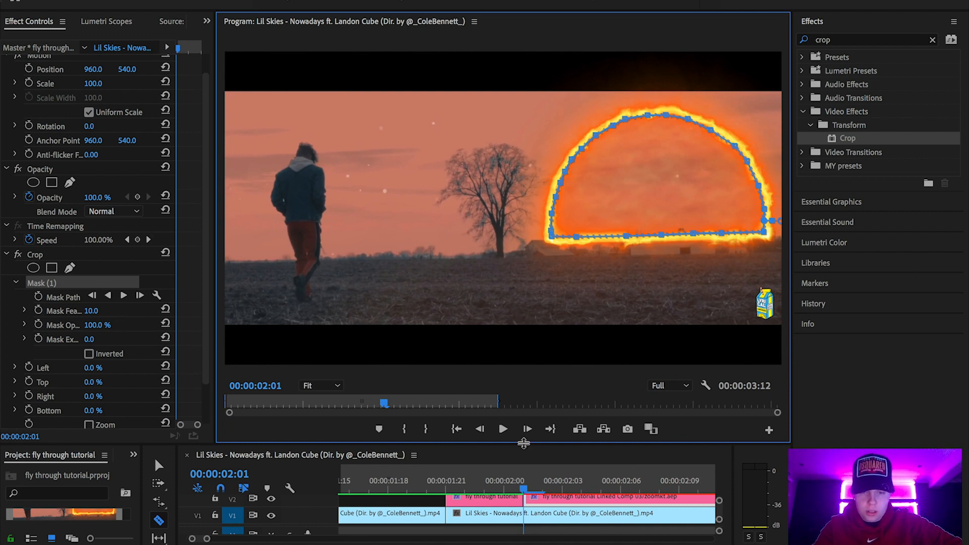
left_click_drag(524, 444, 526, 400)
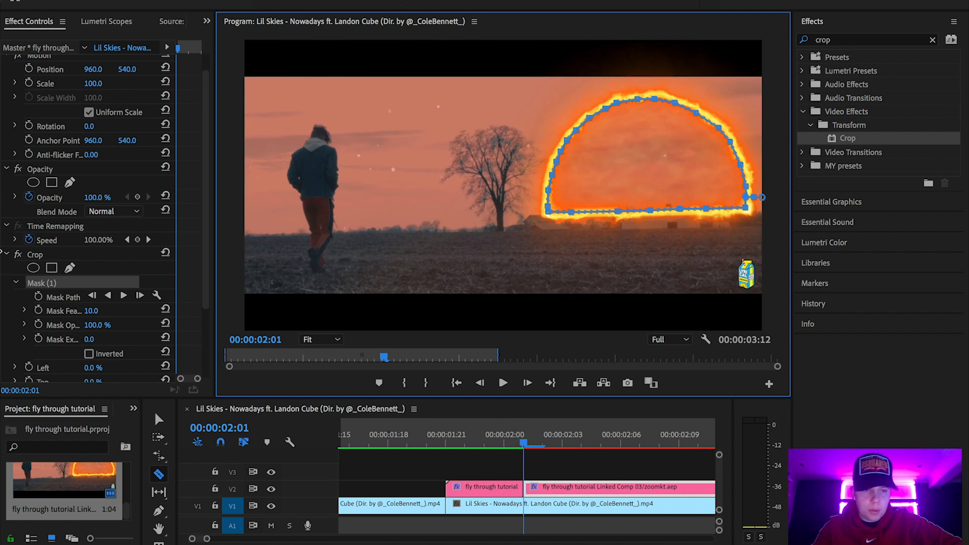
scroll(101, 292, "down", 3)
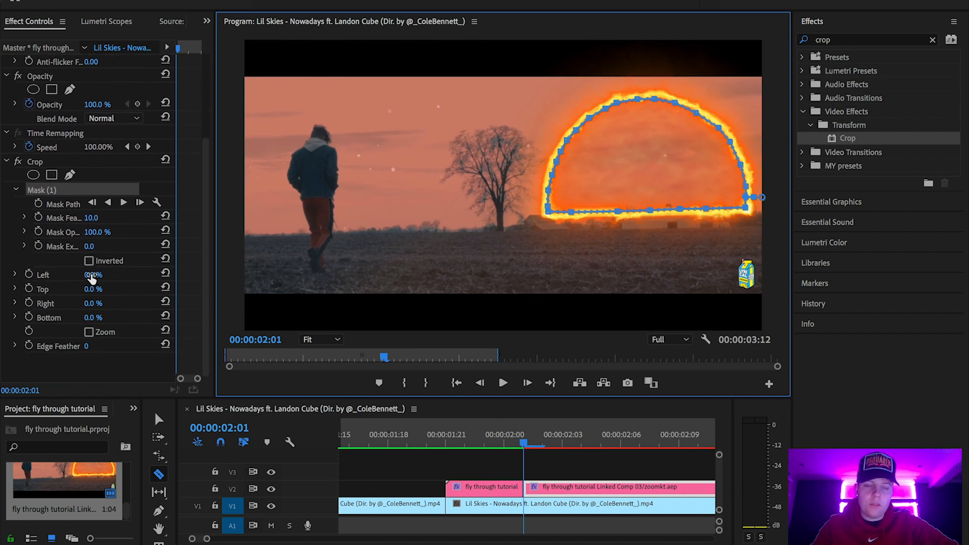
left_click(92, 282)
left_click_drag(102, 275, 148, 275)
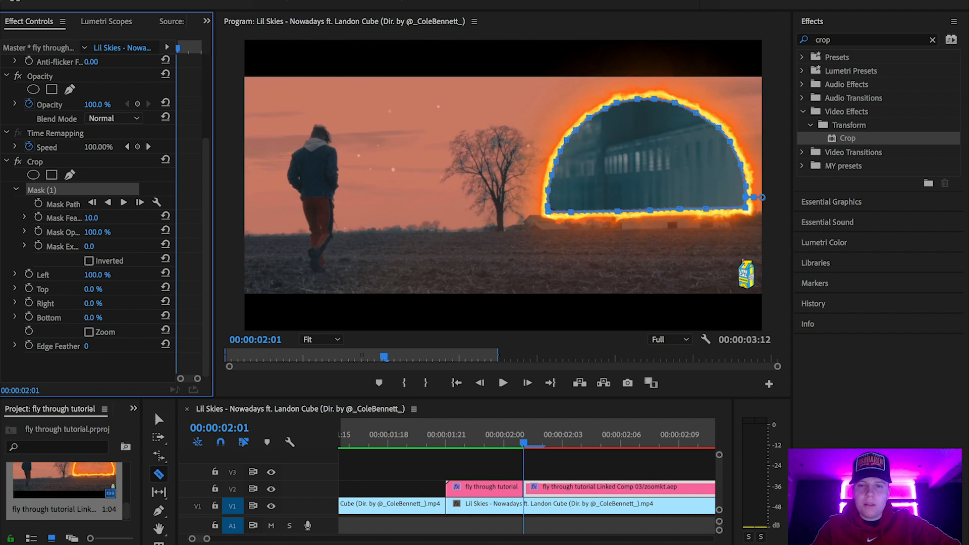
key("super+z")
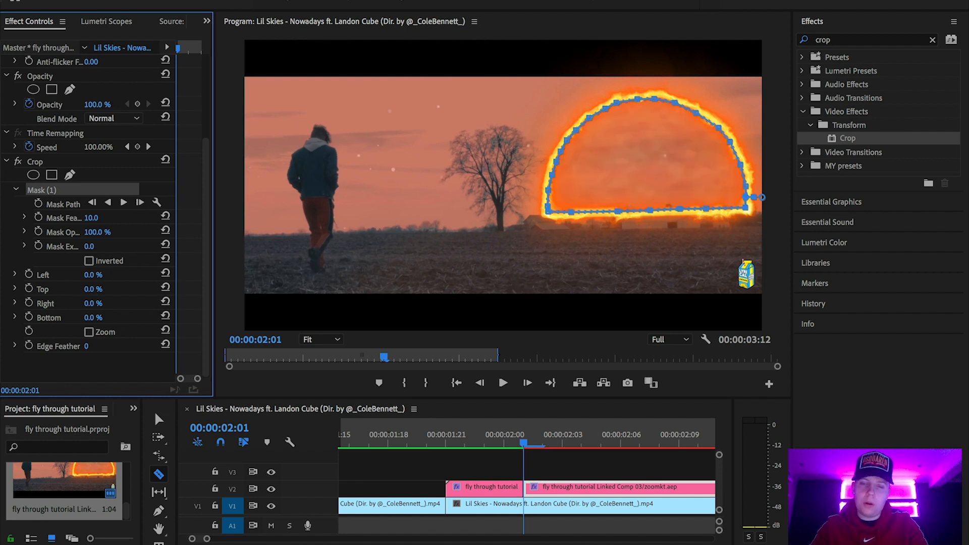
left_click_drag(93, 289, 146, 288)
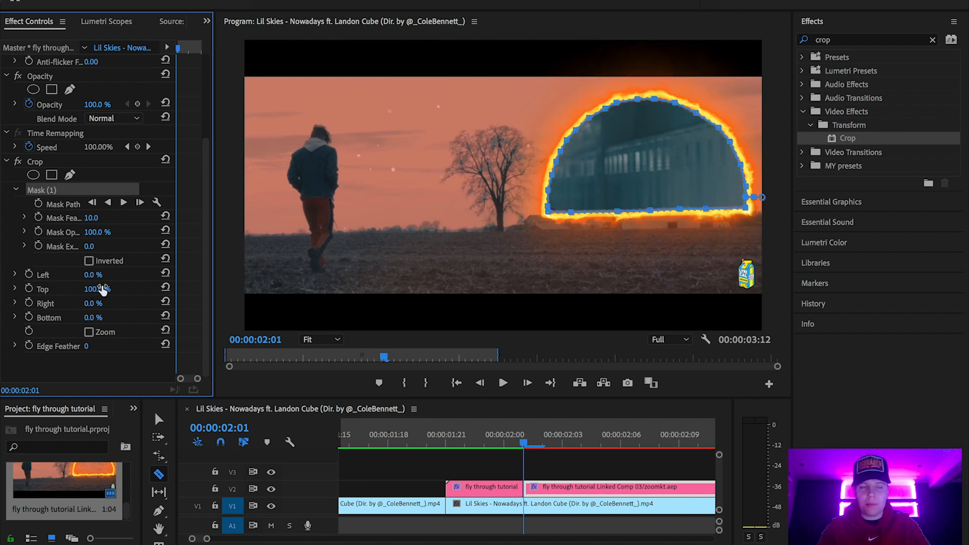
key("super+z")
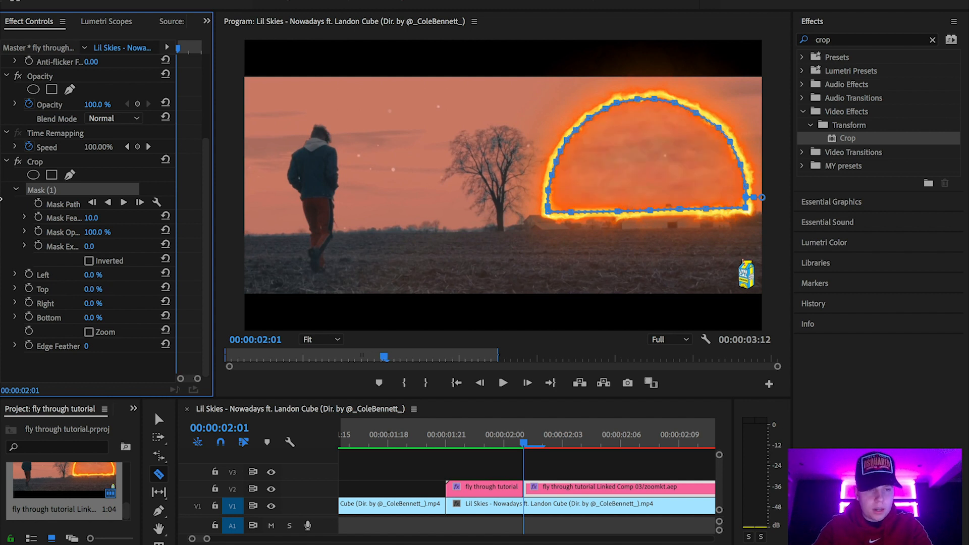
Step: Keyframe the Crop effect's Top value from 0 % at 00:00:02:01 to 100 % at 00:00:02:21
left_click(29, 289)
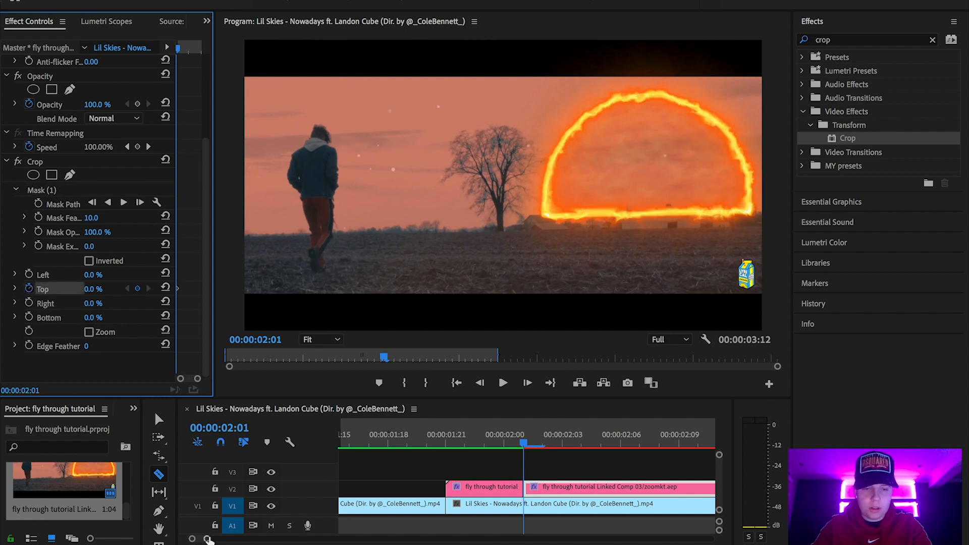
left_click_drag(207, 539, 229, 539)
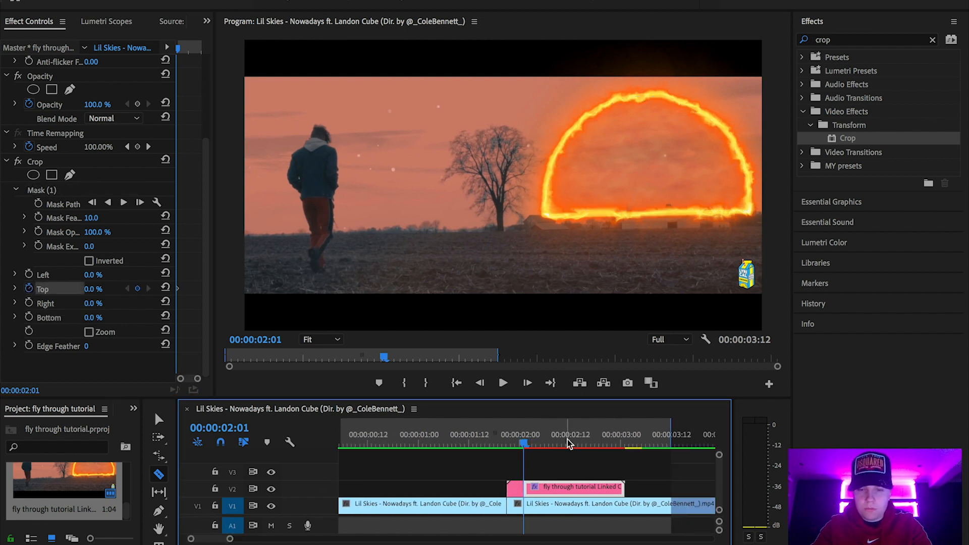
left_click_drag(568, 443, 611, 443)
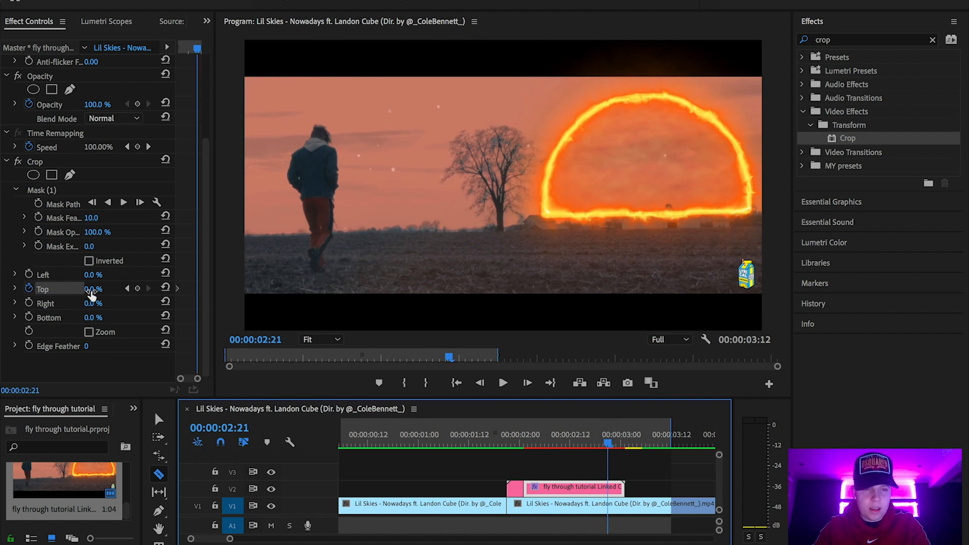
left_click_drag(90, 292, 140, 292)
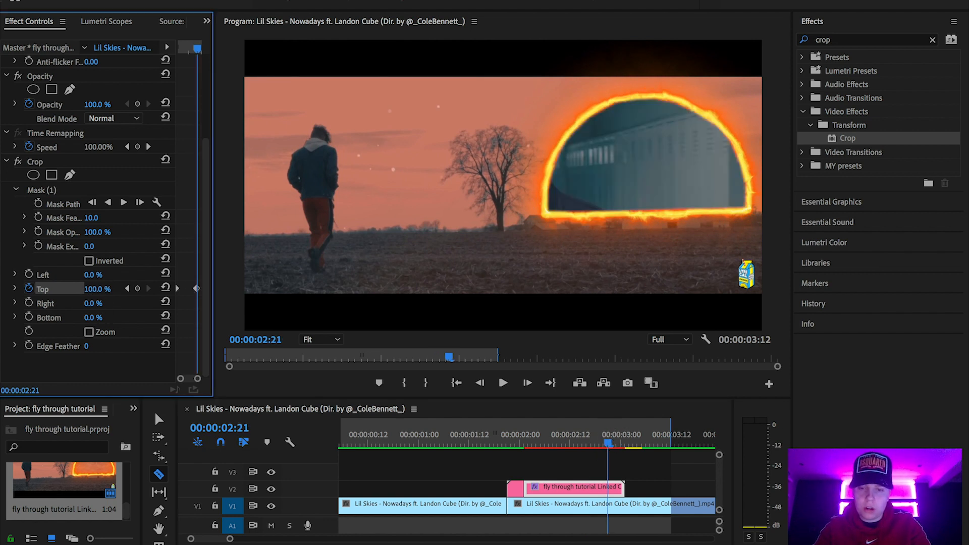
Step: Render and play the sequence to check the masked crop reveal inside the fiery outline
key("Return")
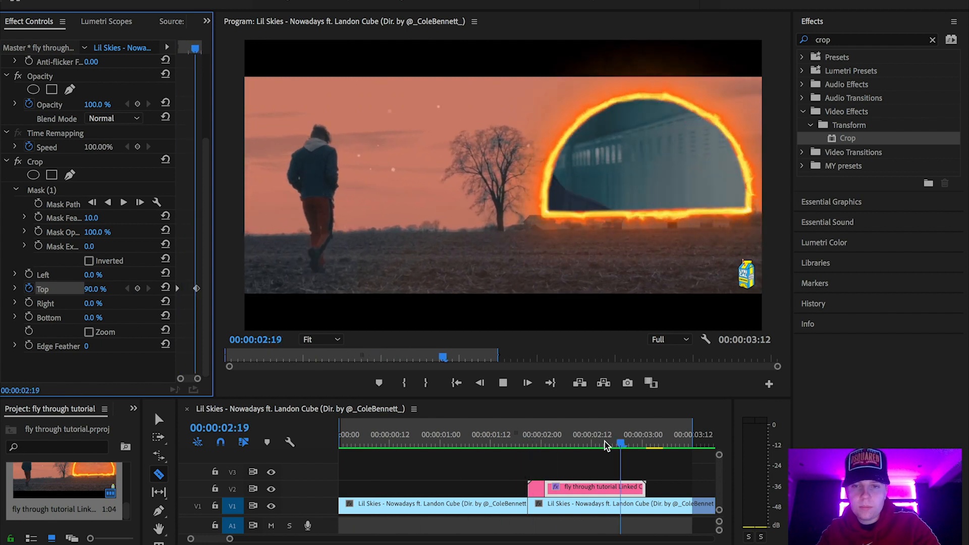
key("space")
left_click_drag(229, 539, 235, 539)
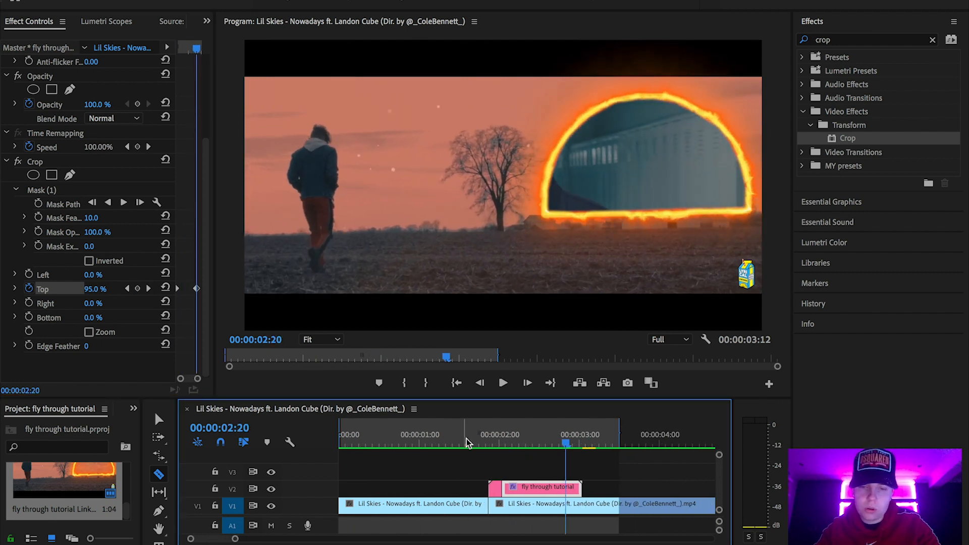
Step: Place the playhead at 00:00:02:01 and move the clip's anchor point to the middle of the fiery outline, about 1489.7, 467.5
left_click(522, 439)
left_click_drag(524, 440, 503, 450)
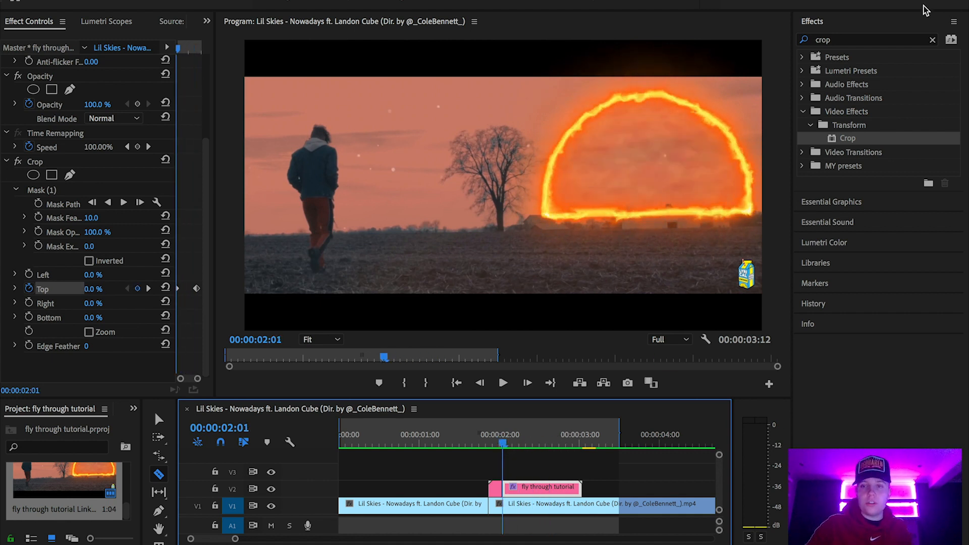
scroll(139, 162, "up", 3)
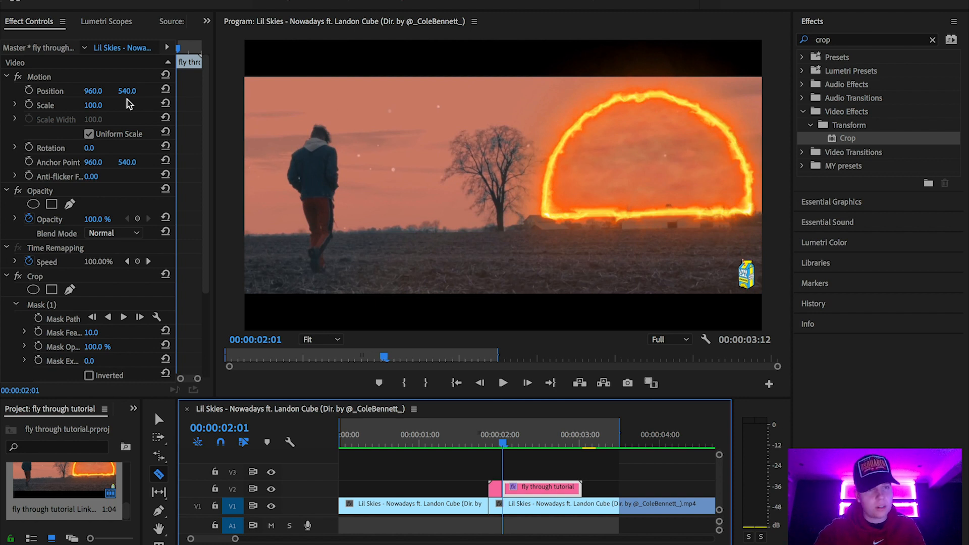
left_click(514, 398)
left_click_drag(515, 399, 512, 426)
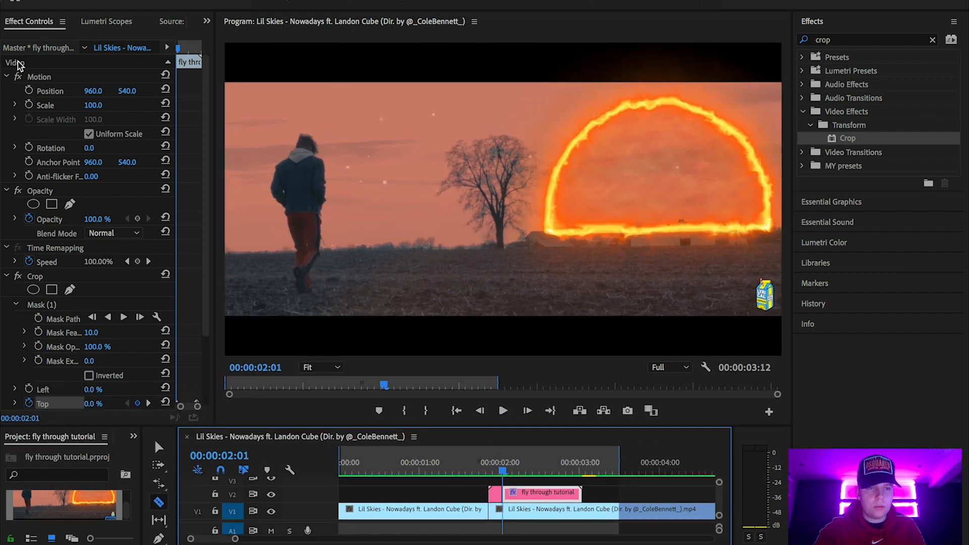
left_click(39, 77)
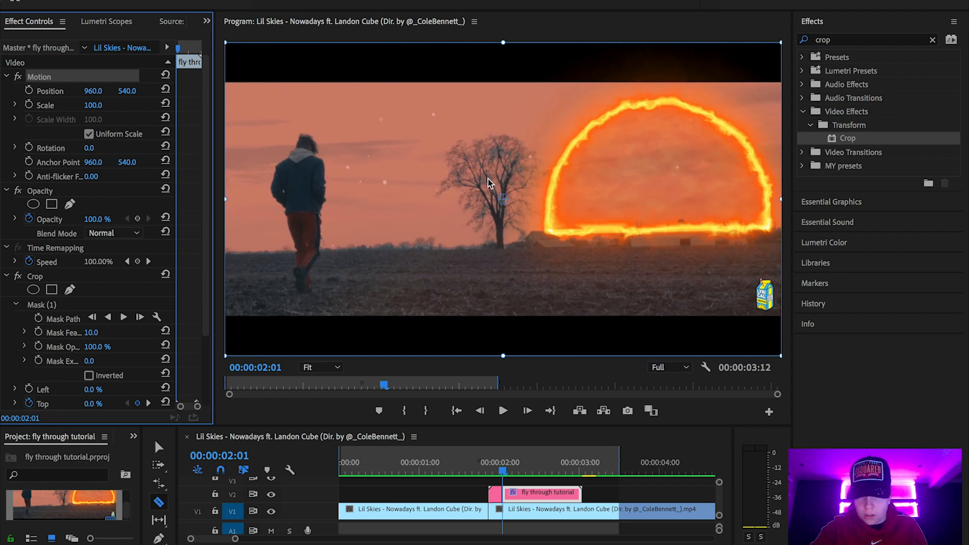
left_click_drag(504, 200, 657, 180)
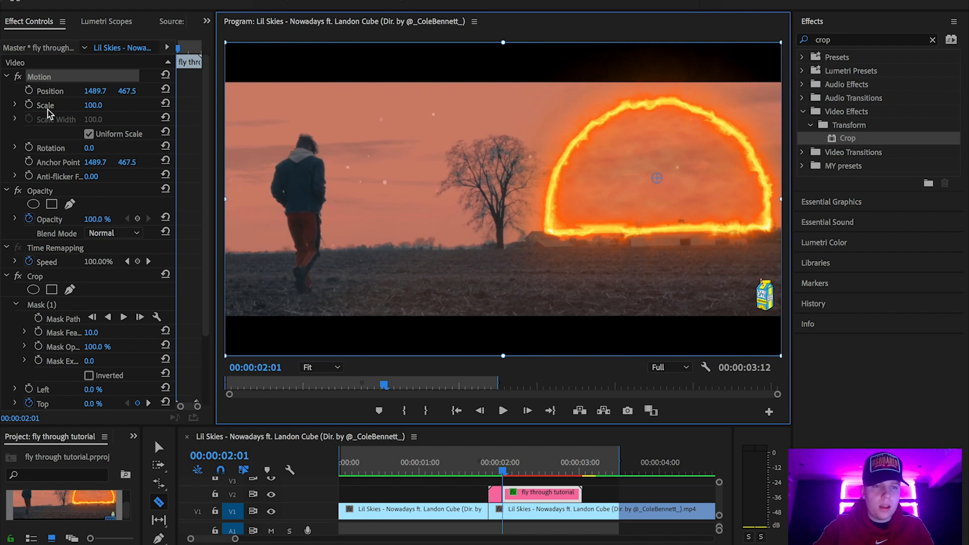
Step: Start Scale keyframes at 100 on 00:00:02:01 and set Scale to 153 at 00:00:02:06
left_click(28, 105)
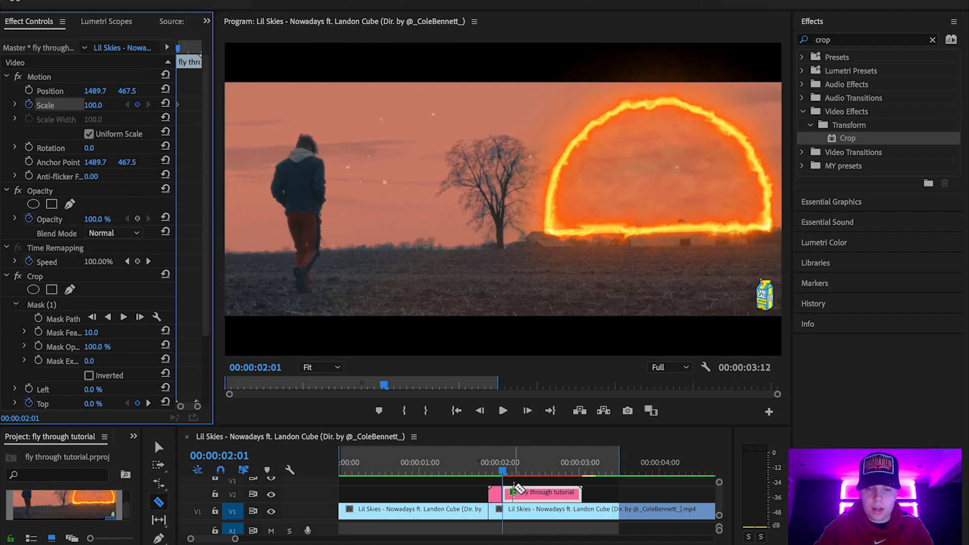
left_click(504, 473)
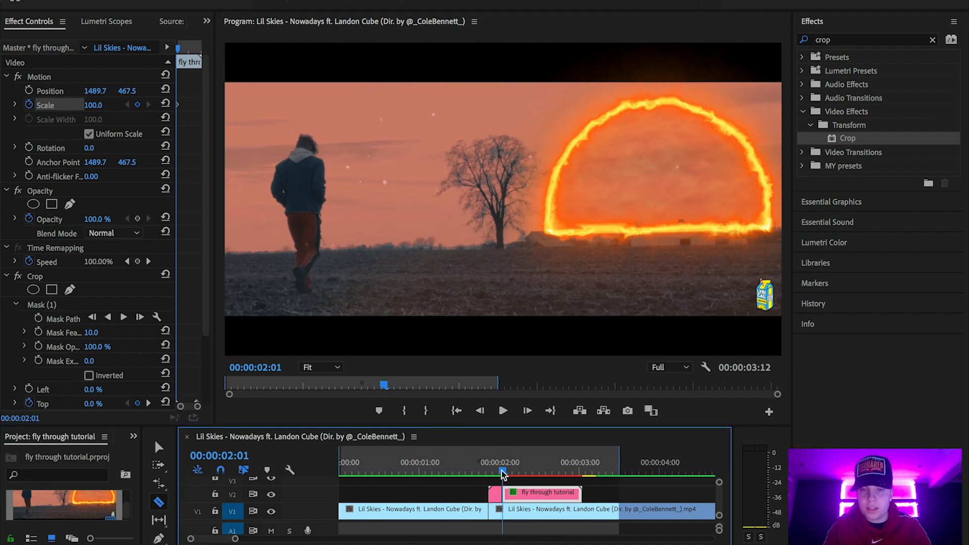
key("Right")
key("Right")
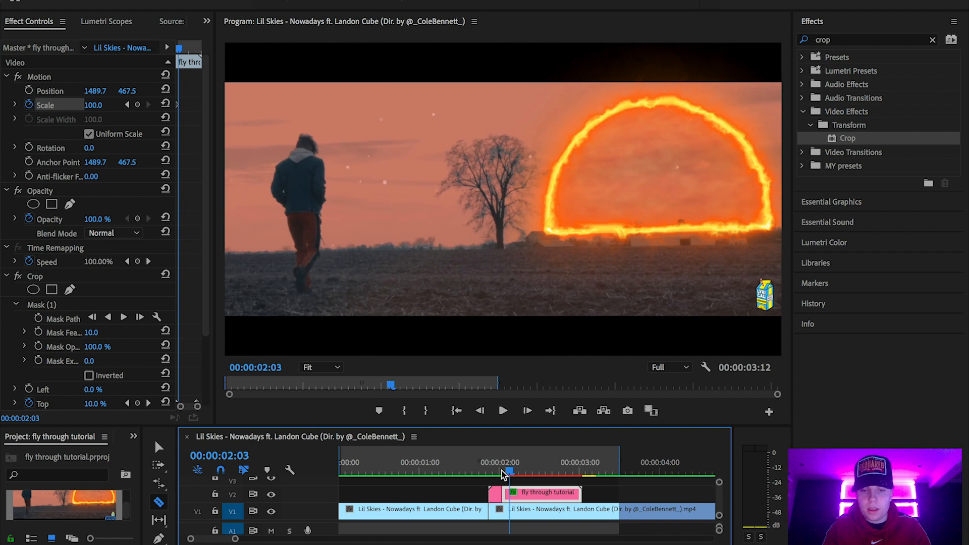
key("Right")
key("Right")
key("Right")
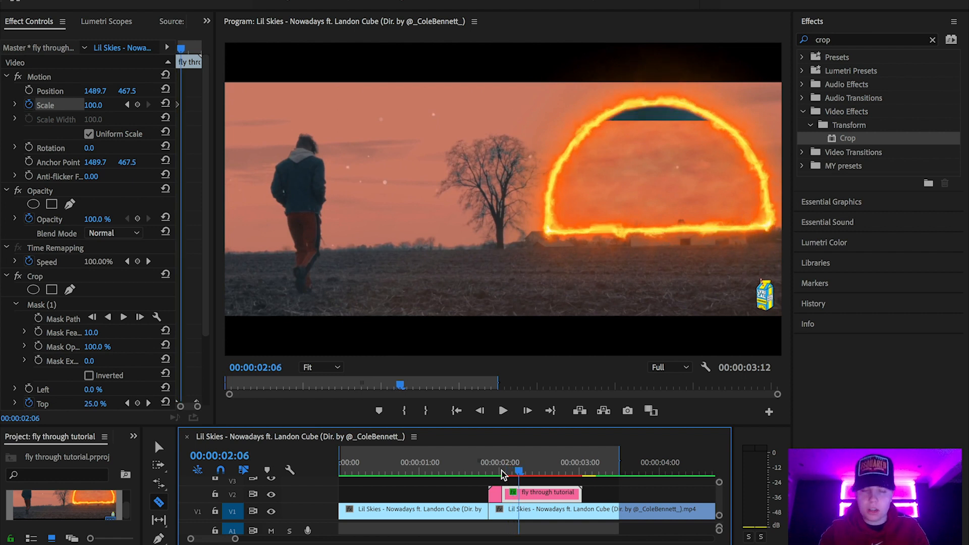
left_click(91, 105)
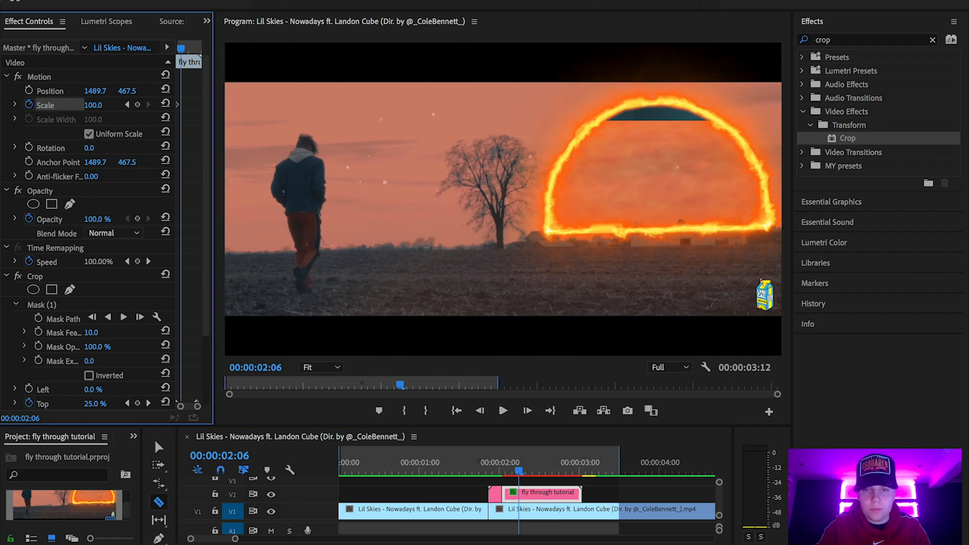
type("153")
key("Return")
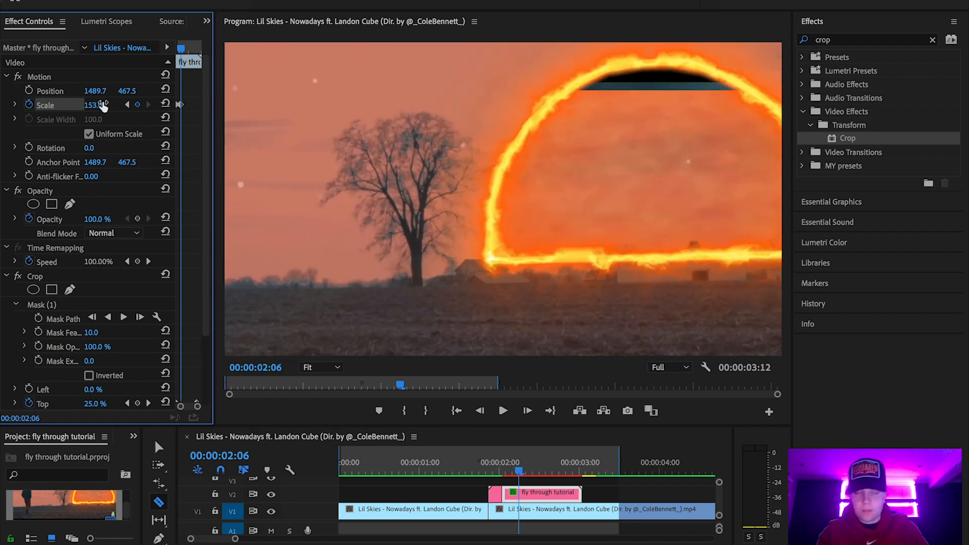
Step: Continue the zoom through the outline with Scale keyframes of 432 and 724, reaching 724 by 00:00:02:15
key("Right")
left_click_drag(103, 105, 237, 105)
key("Right")
key("Right")
key("Right")
key("Right")
key("Right")
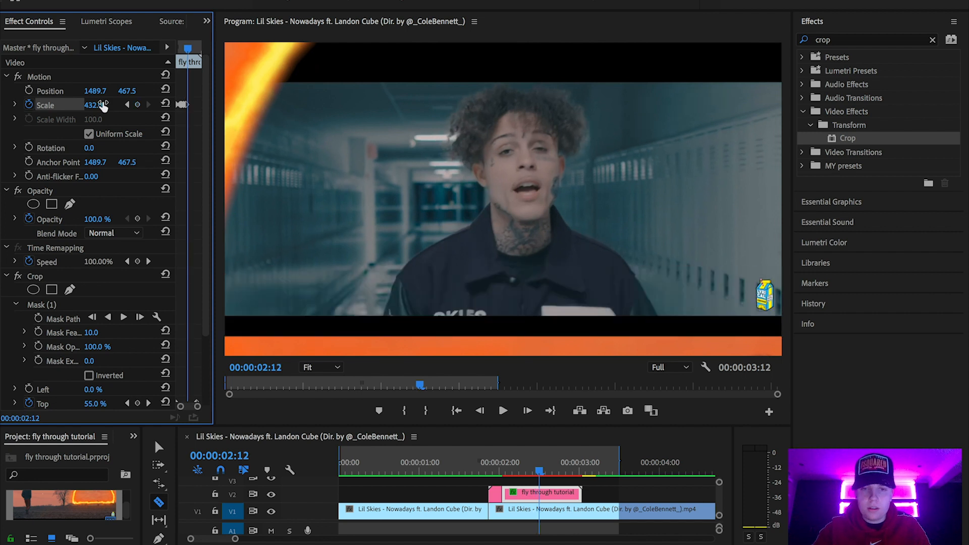
left_click_drag(91, 105, 259, 145)
key("ctrl+z")
key("Right")
key("Right")
key("Right")
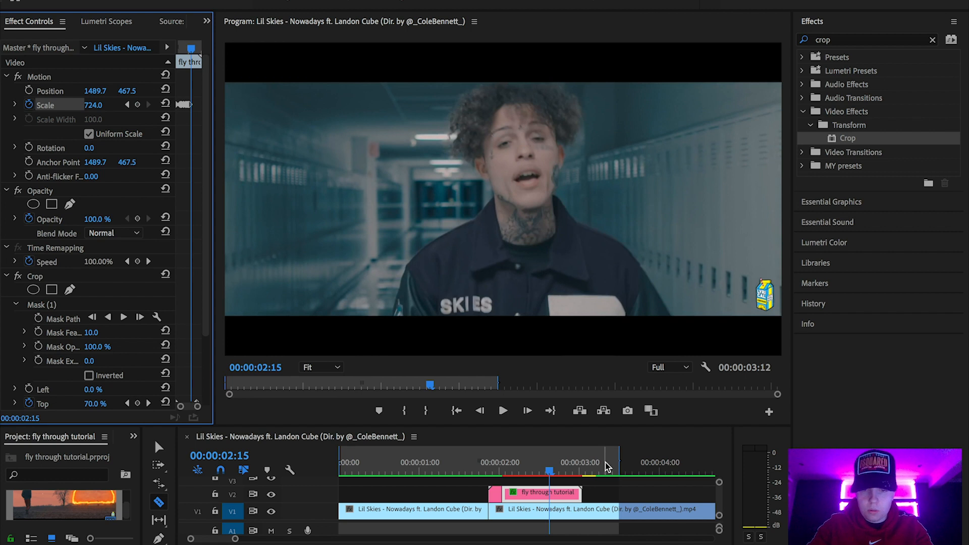
Step: Render and replay the whole fly-through, checking the flash, the crop reveal and the zoom into the second clip
key("Return")
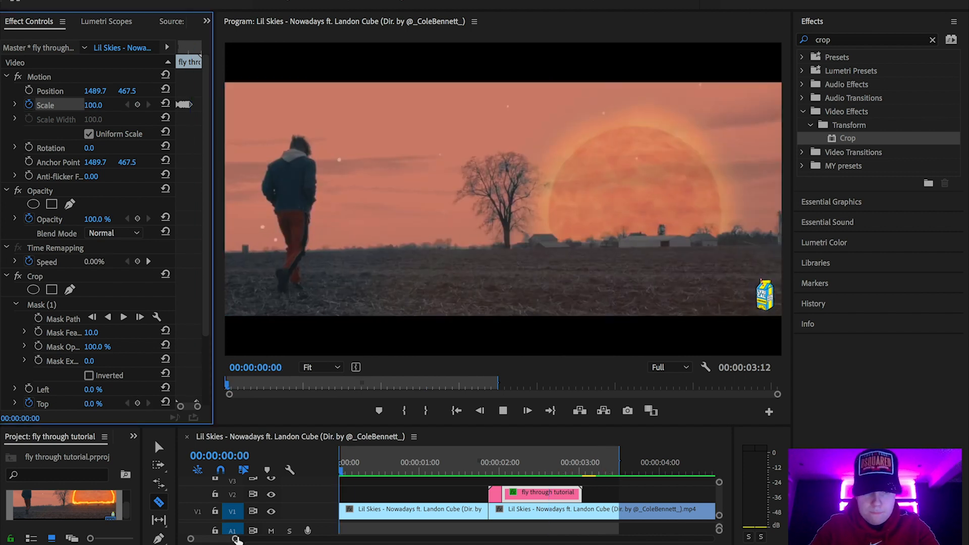
left_click_drag(239, 539, 254, 539)
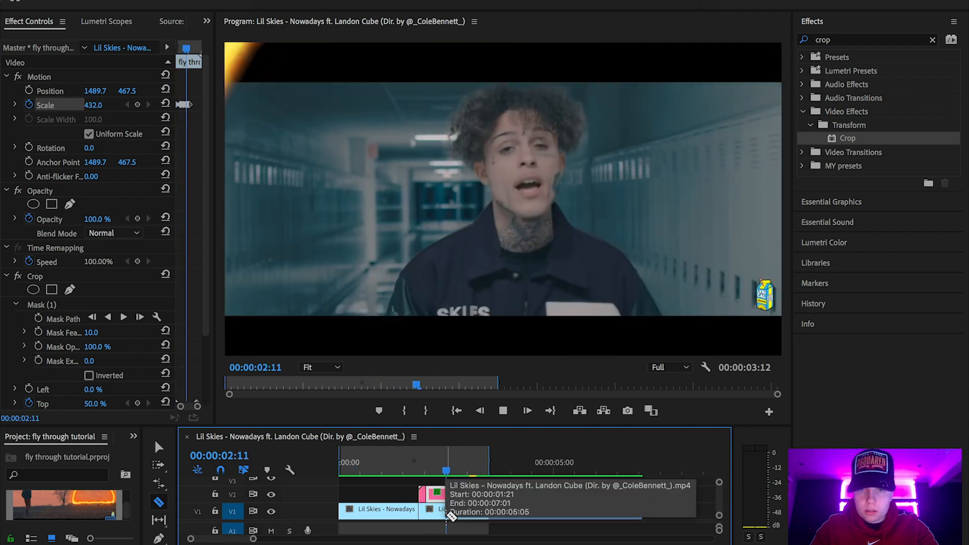
left_click(479, 459)
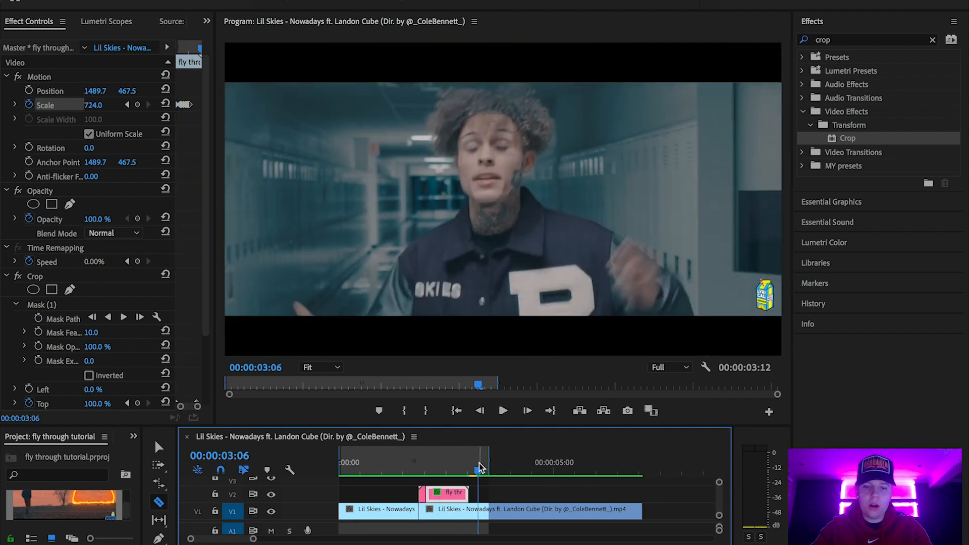
left_click(406, 458)
mouse_move(406, 459)
left_mouse_down()
mouse_move(452, 458)
mouse_move(411, 461)
left_mouse_up()
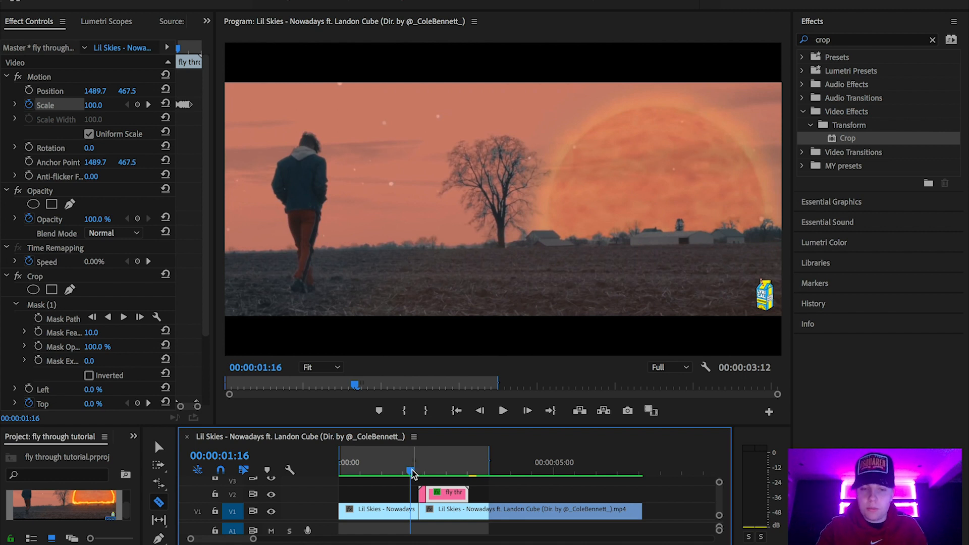
left_click_drag(412, 461, 364, 467)
key("space")
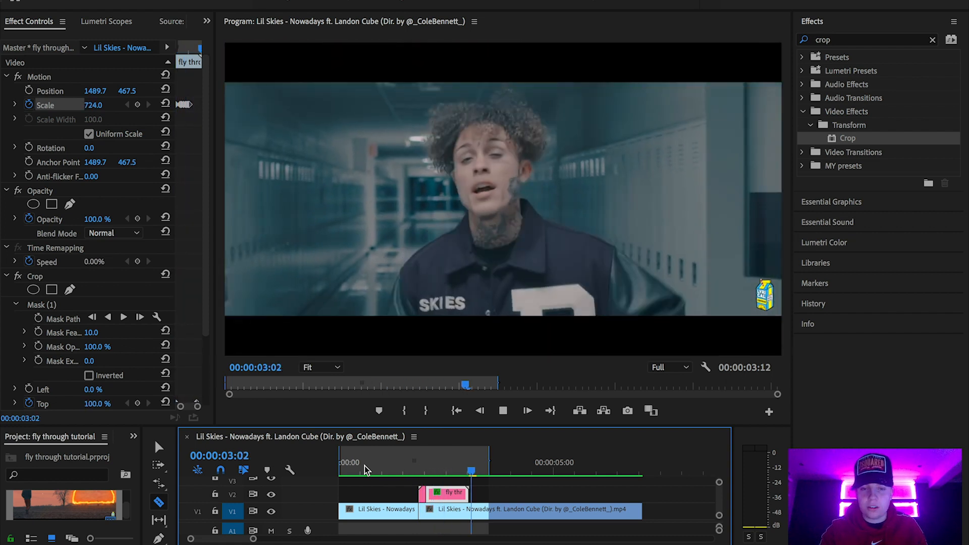
mouse_move(430, 461)
left_mouse_down()
mouse_move(417, 463)
mouse_move(426, 467)
left_mouse_up()
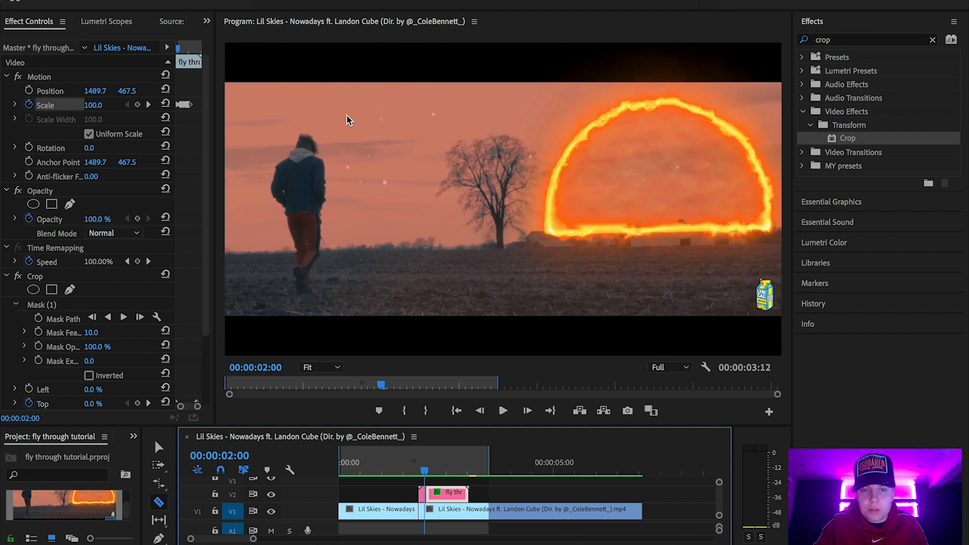
key("space")
key("space")
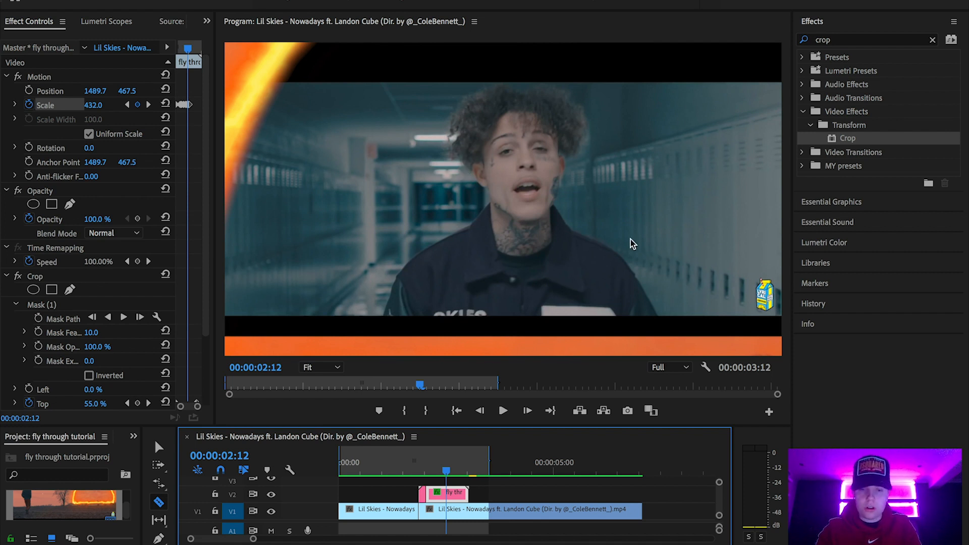
left_click_drag(444, 471, 425, 476)
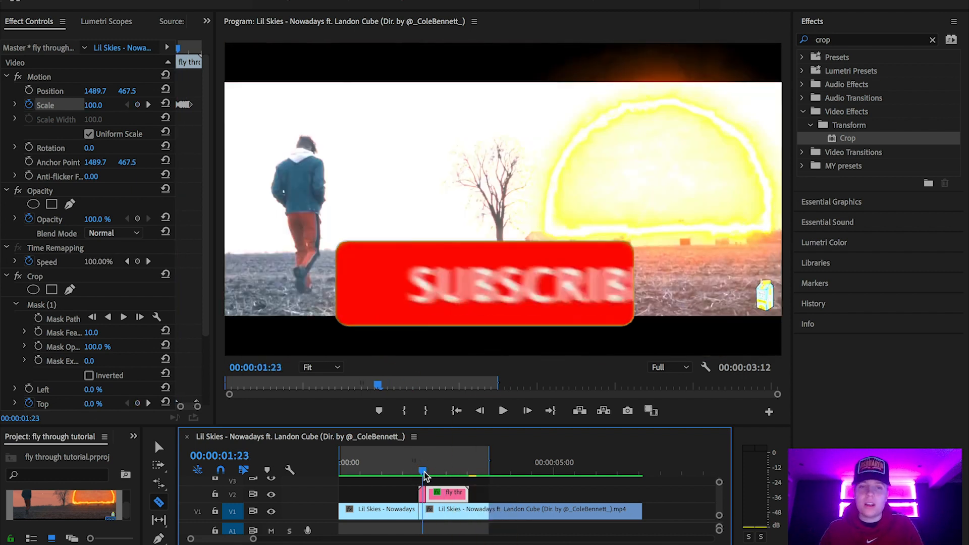